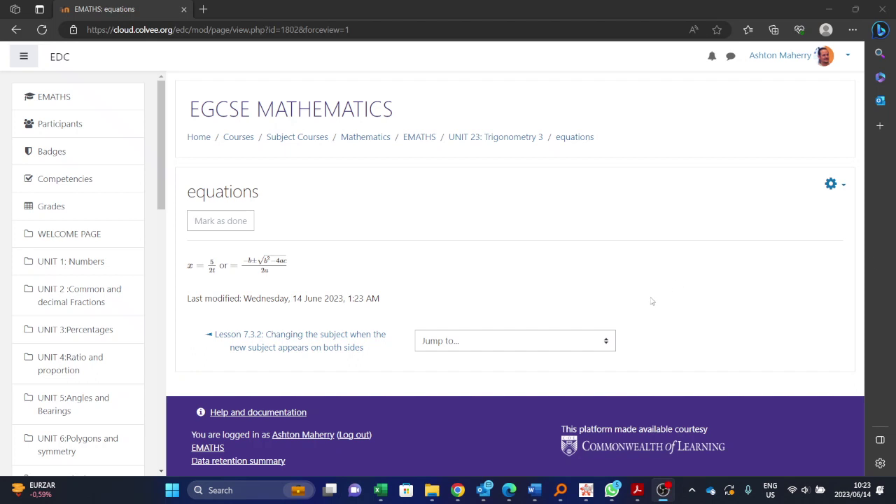
Zoom the browser view of the equations page to 125% and open the page's gear menu.
drag(180, 267, 306, 266)
click(308, 267)
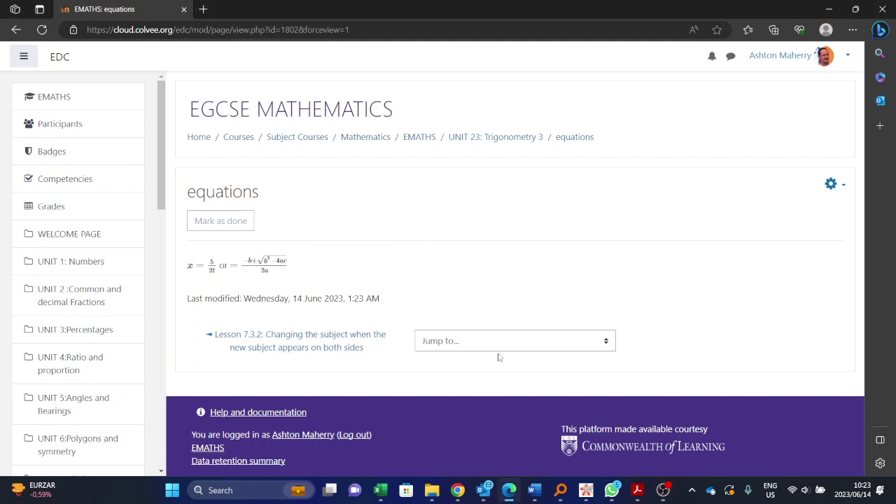
click(852, 29)
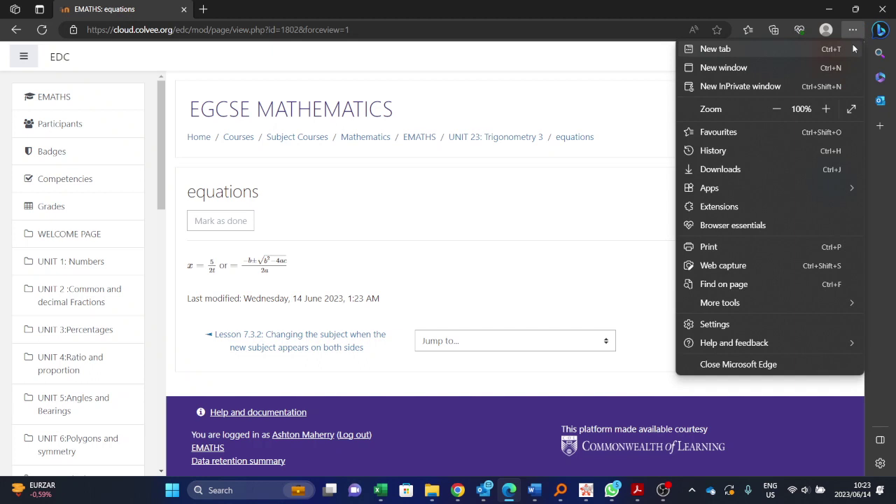
click(825, 109)
click(825, 108)
click(452, 307)
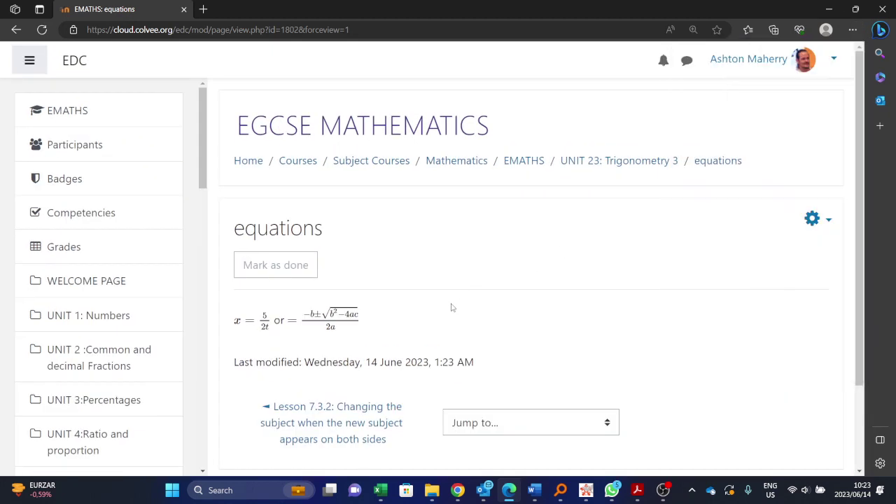
scroll(718, 273, down, 1)
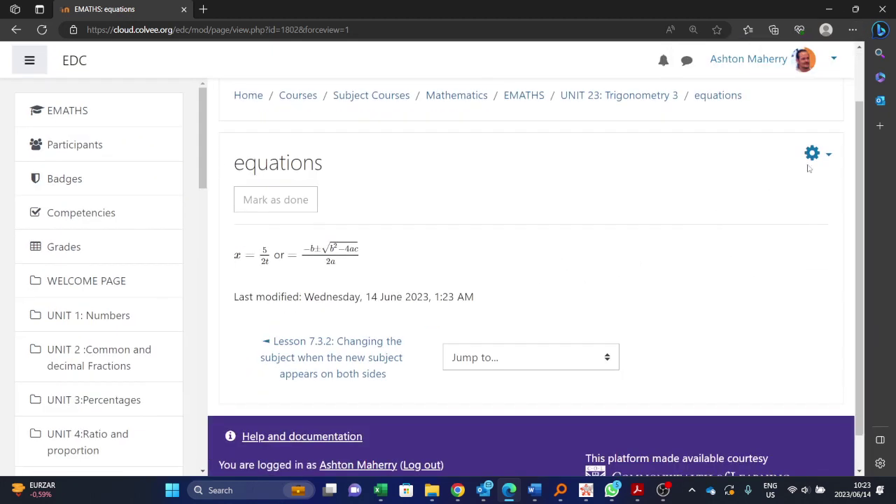
click(826, 153)
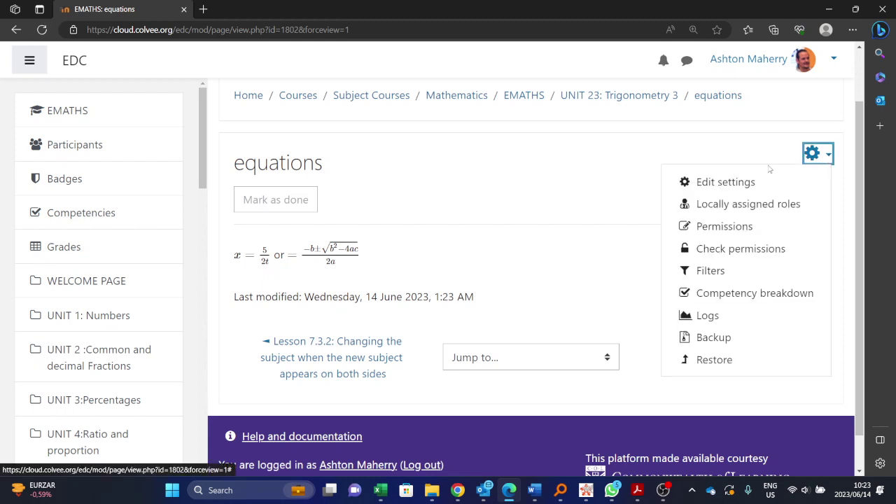
Open the page's Edit settings and place the caret at the end of the LaTeX line in Page content.
click(753, 182)
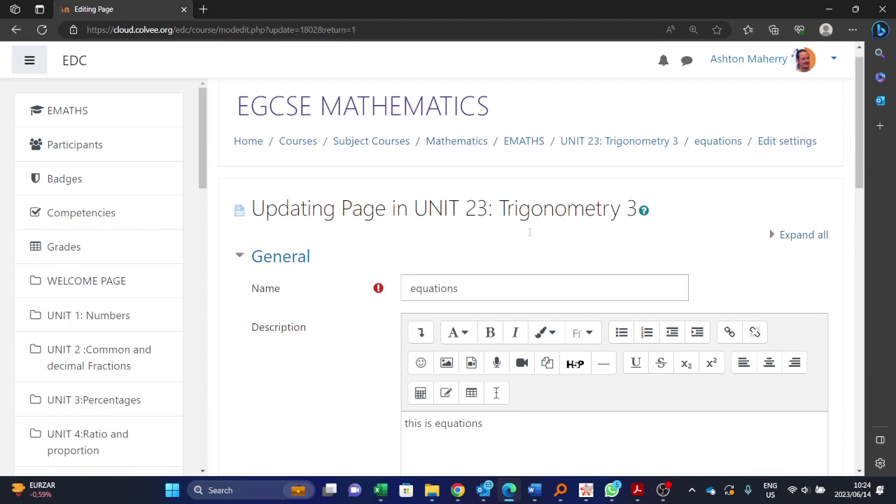
scroll(474, 107, down, 4)
scroll(478, 218, down, 2)
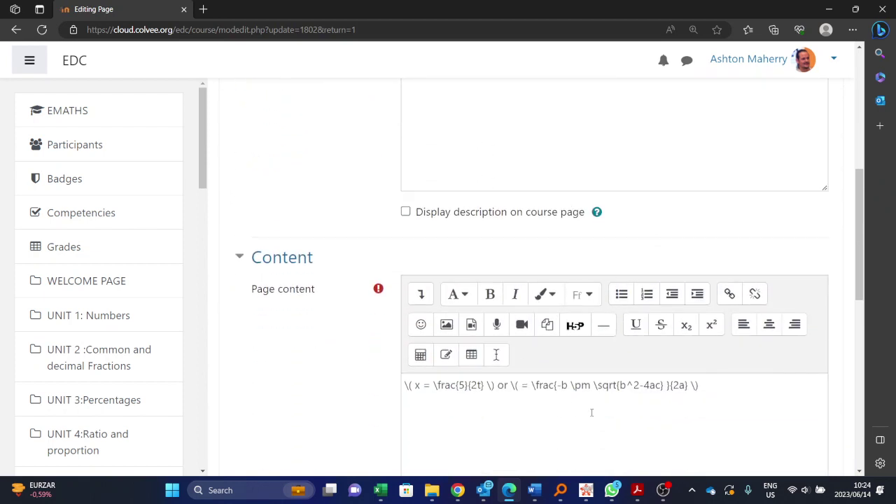
click(713, 385)
key(ctrl+a)
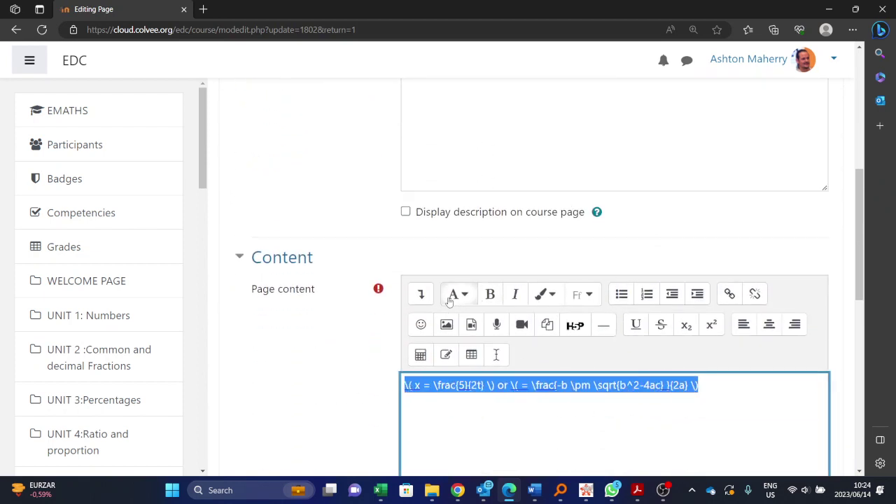
click(420, 296)
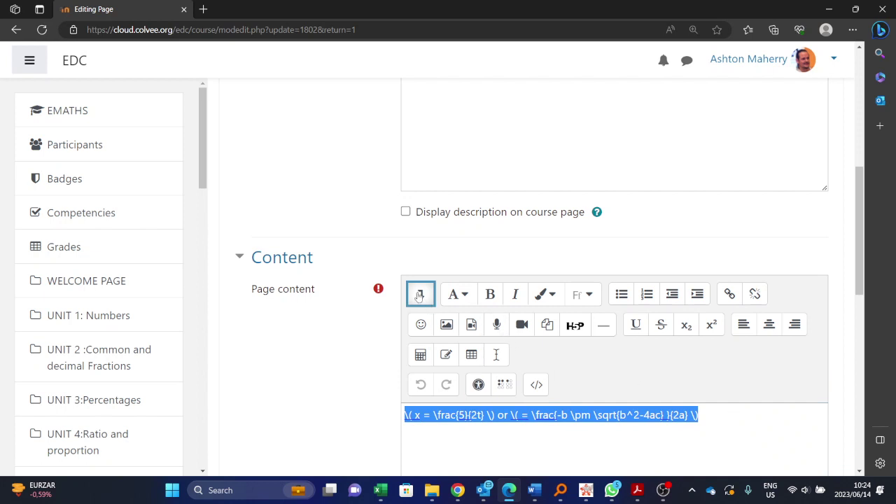
click(420, 294)
click(712, 389)
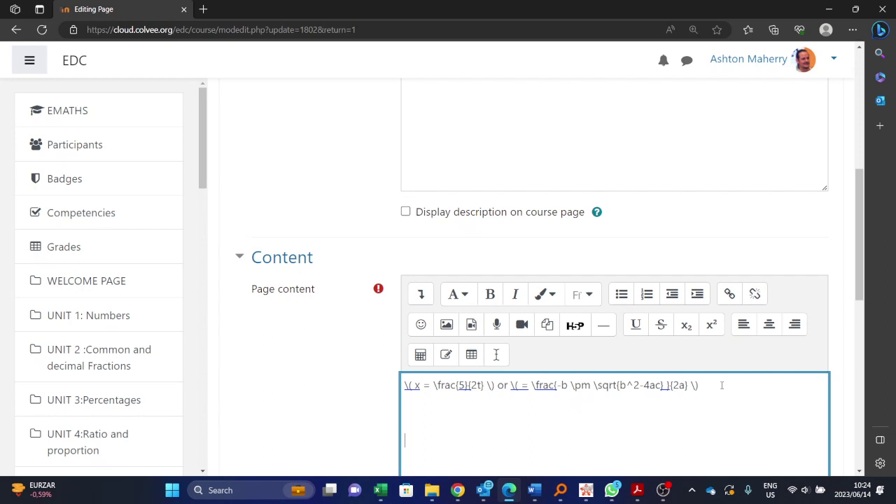
Start an image insert and pick equation.png from the Desktop for upload.
click(446, 326)
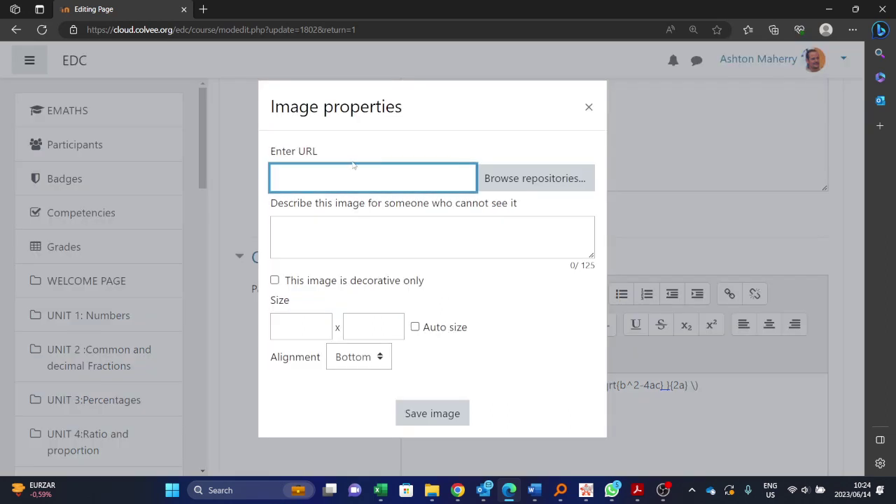
click(513, 181)
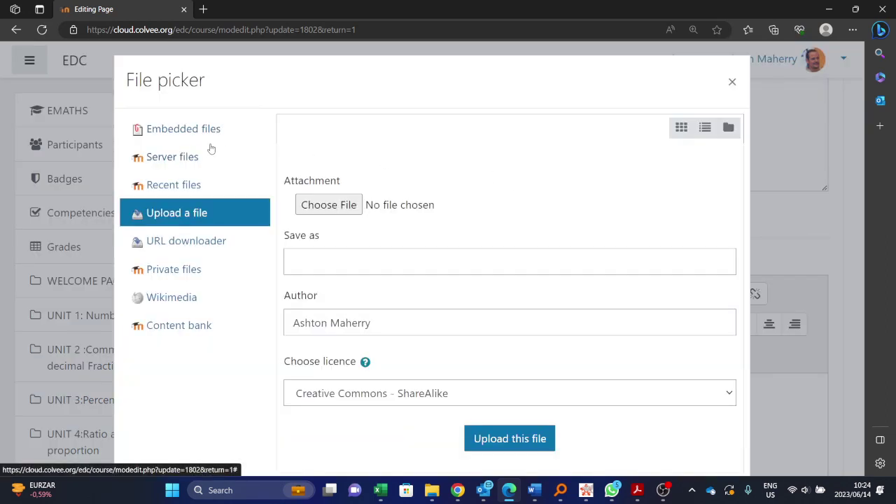
click(328, 205)
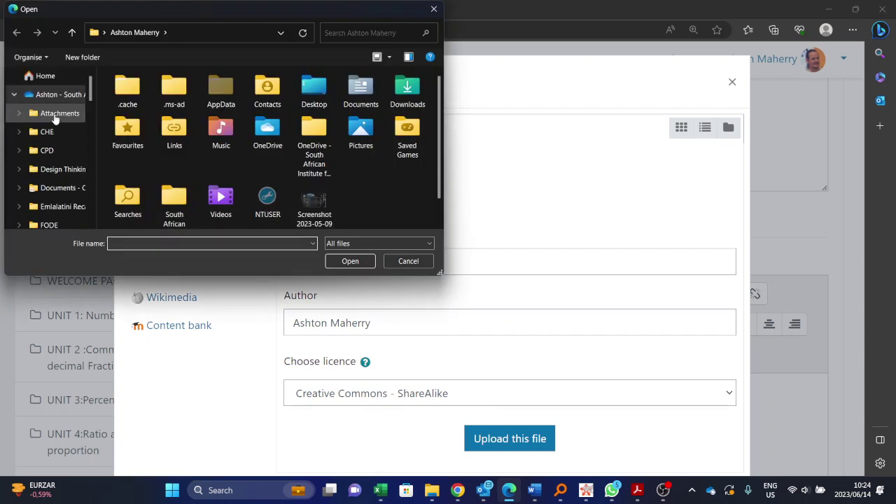
scroll(63, 168, down, 3)
scroll(66, 179, down, 3)
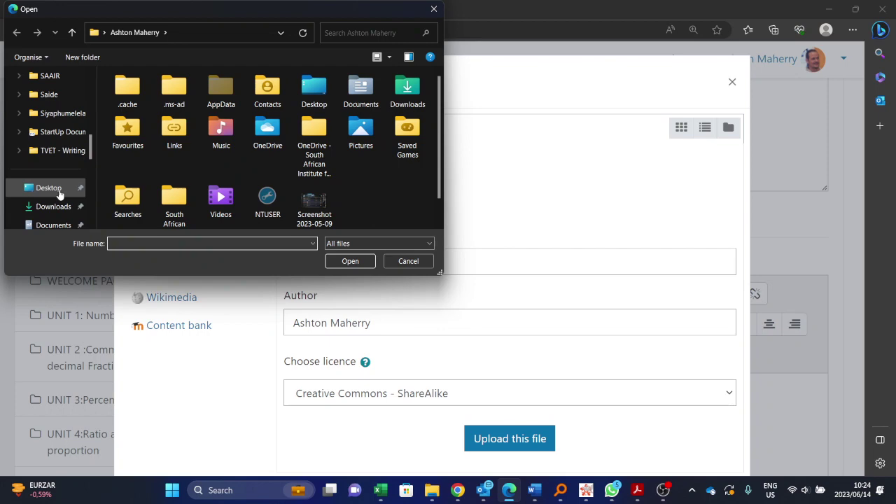
click(59, 189)
scroll(140, 154, down, 5)
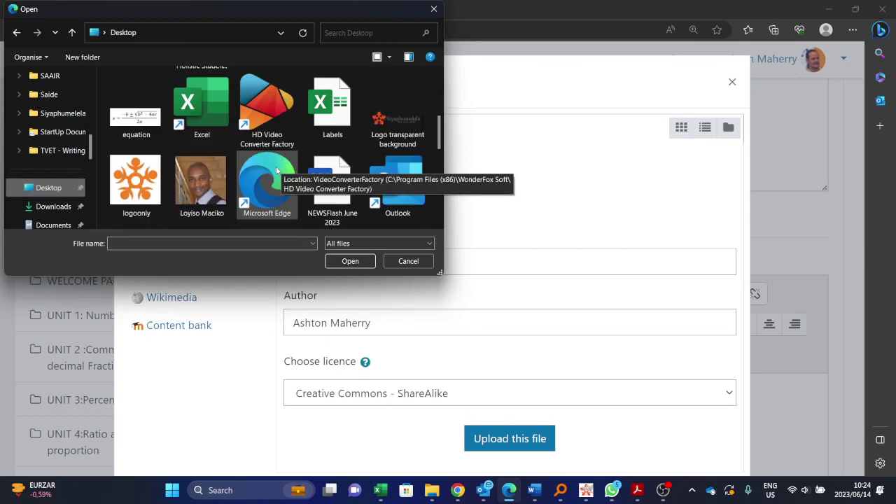
click(136, 115)
click(350, 261)
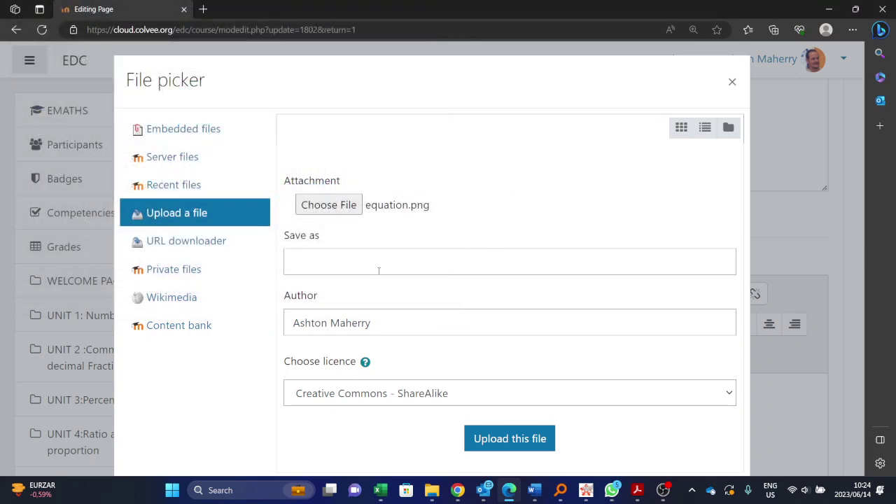
Upload it as 'equation' with Rename on conflict, describe it as 'equation', and save the image.
click(420, 265)
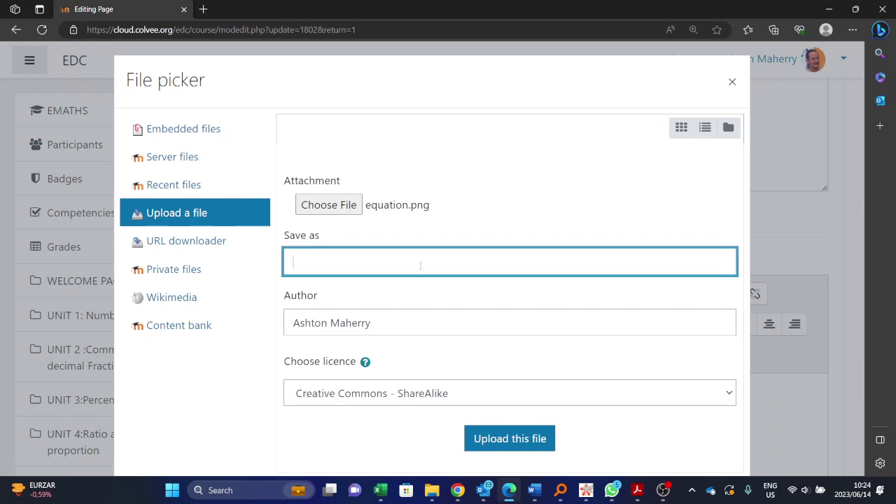
text(equation)
click(514, 438)
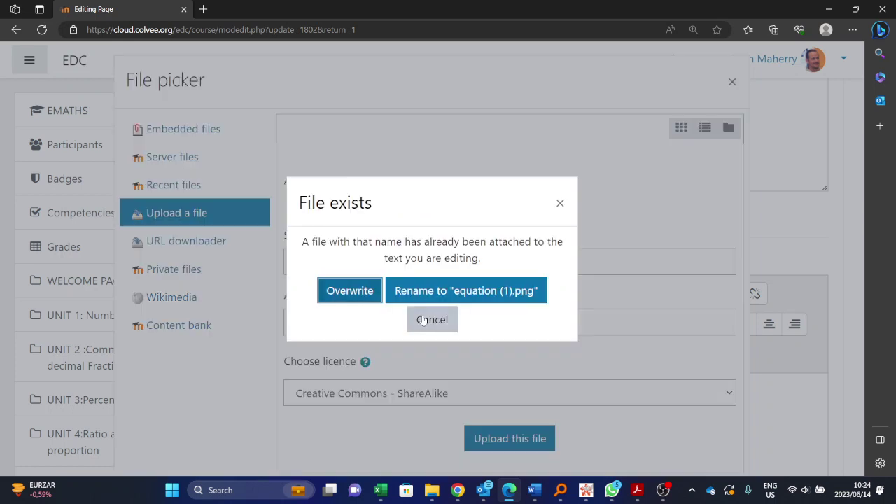
click(425, 293)
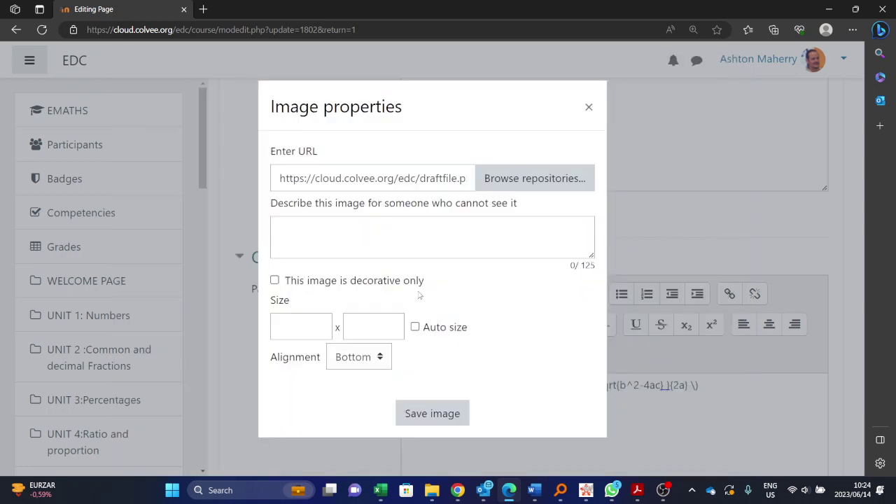
click(343, 221)
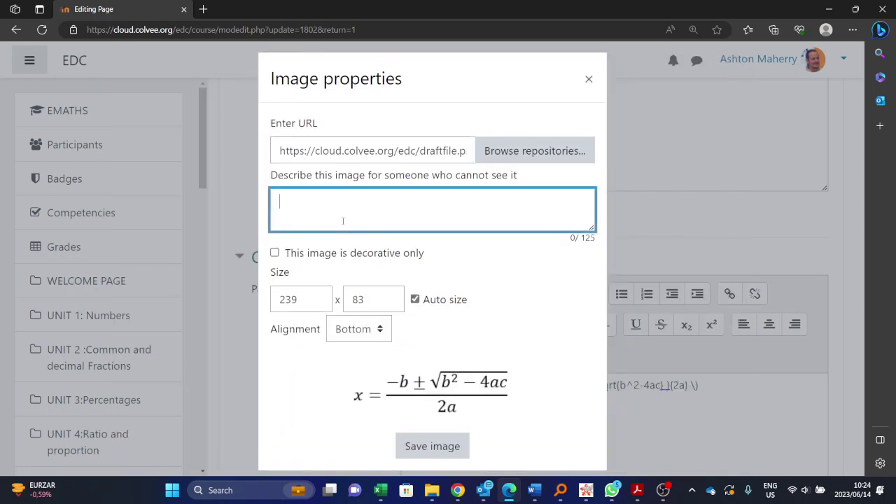
text(equation 1)
click(423, 444)
Place the caret after the quadratic-formula image, expand the full toolbar, and launch the Equation editor.
scroll(513, 323, down, 3)
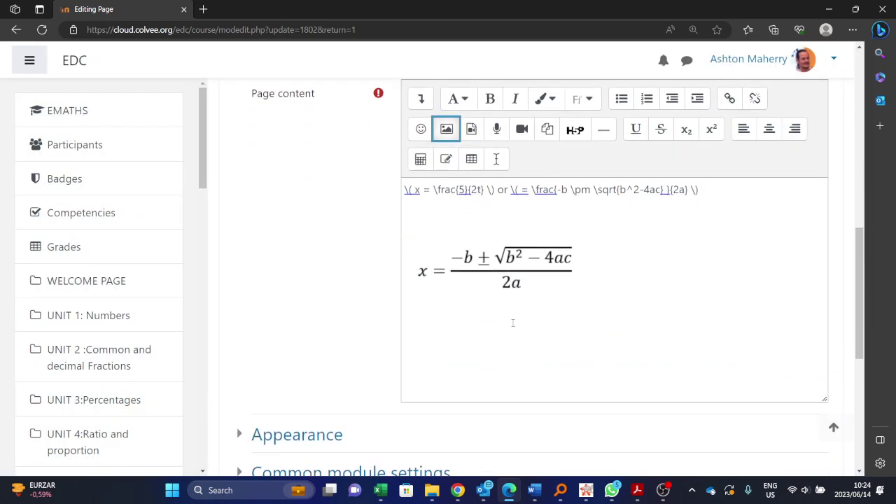
click(504, 280)
click(601, 270)
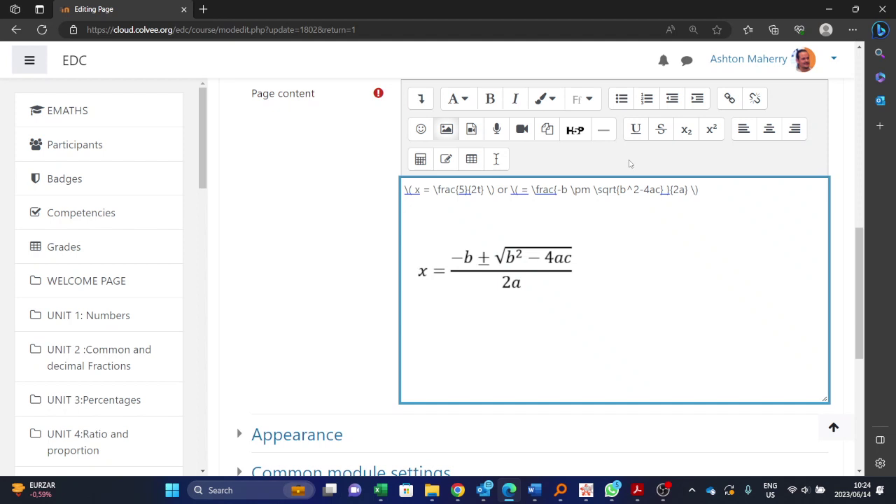
scroll(632, 162, up, 1)
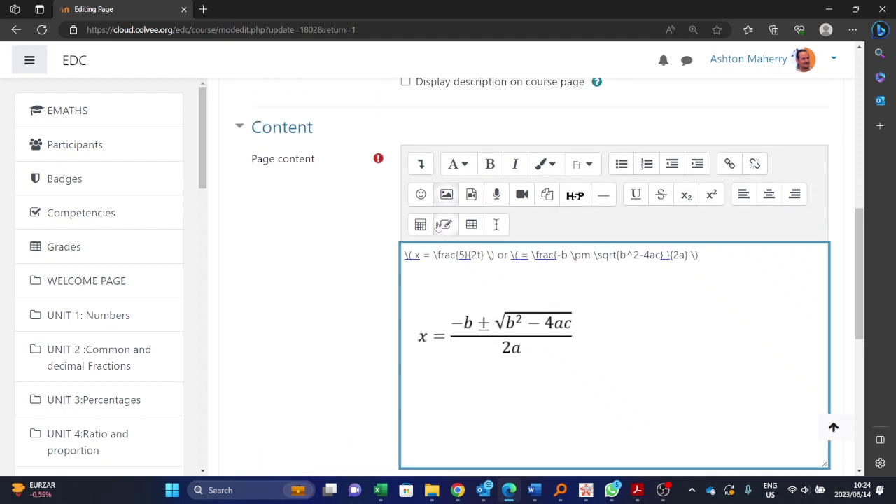
click(421, 167)
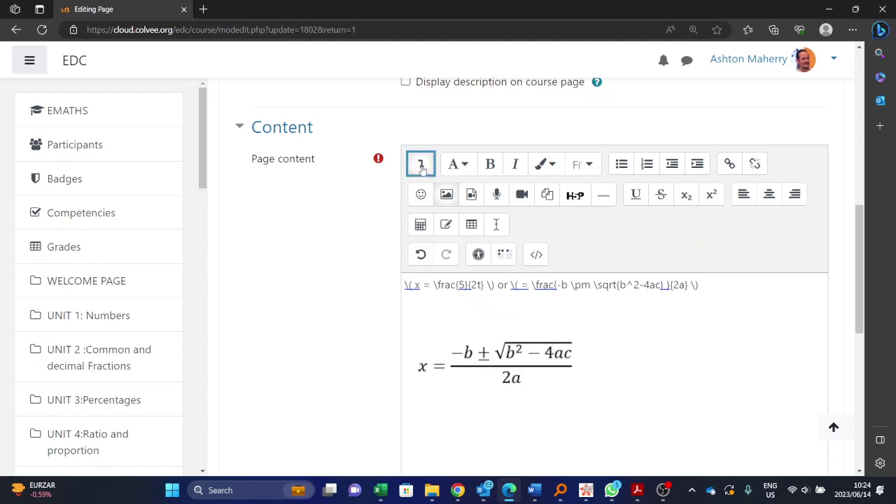
click(422, 170)
click(422, 170)
click(422, 169)
click(422, 170)
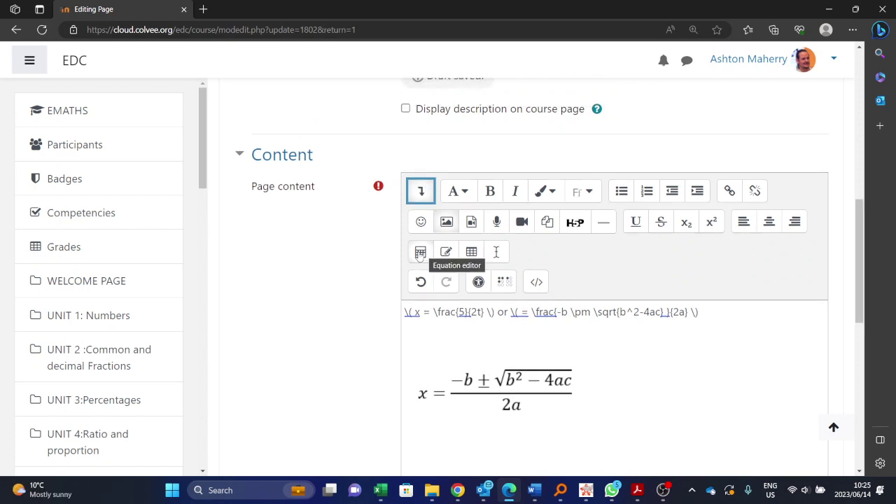
click(419, 254)
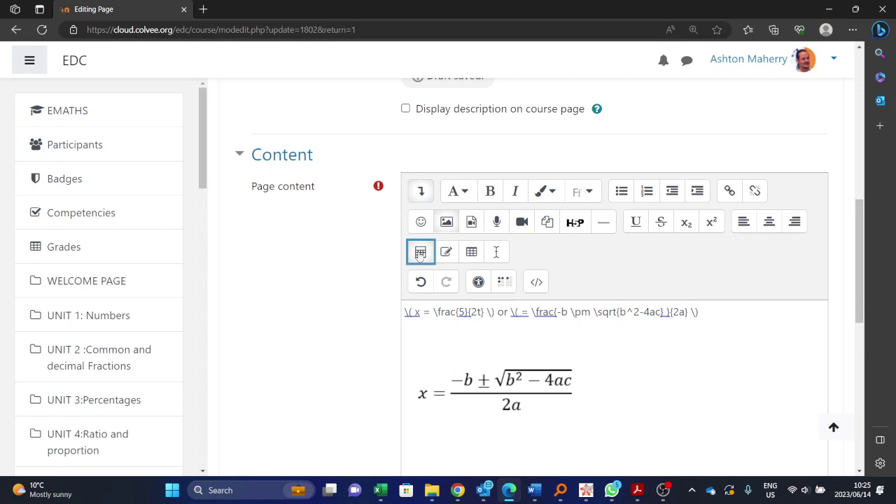
Begin the new TeX equation with 'x =' and switch to the Advanced elements.
click(419, 253)
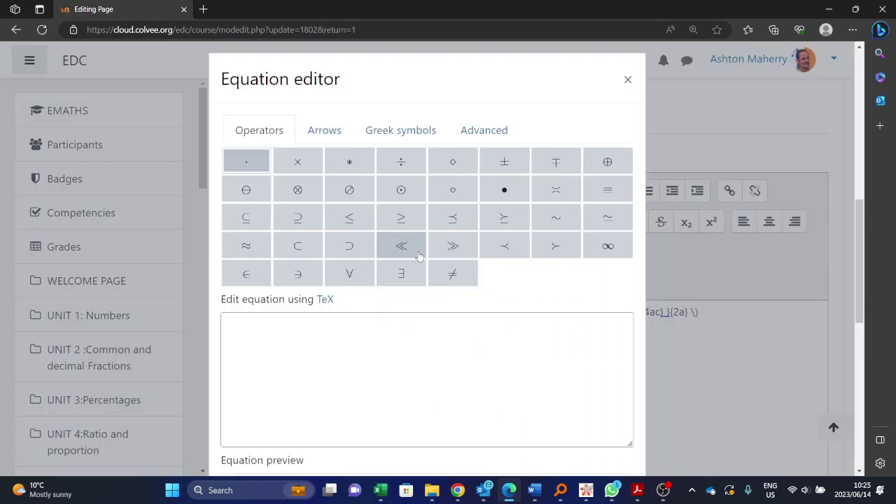
click(257, 341)
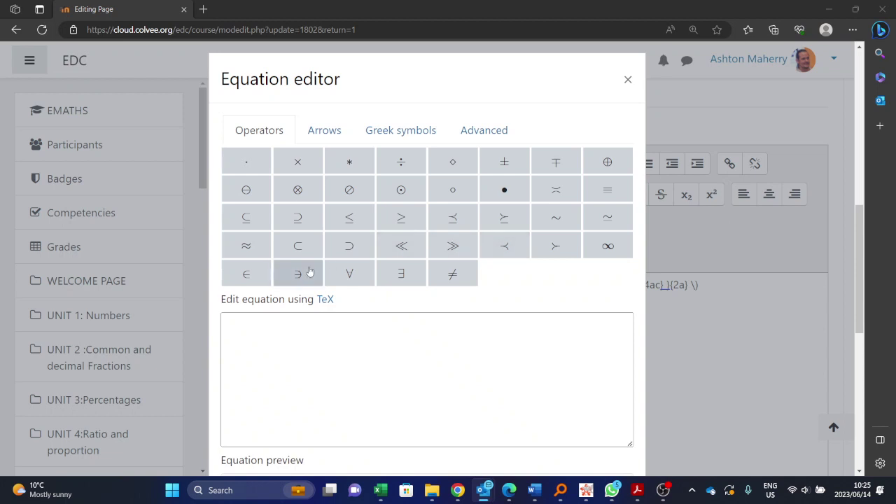
click(260, 340)
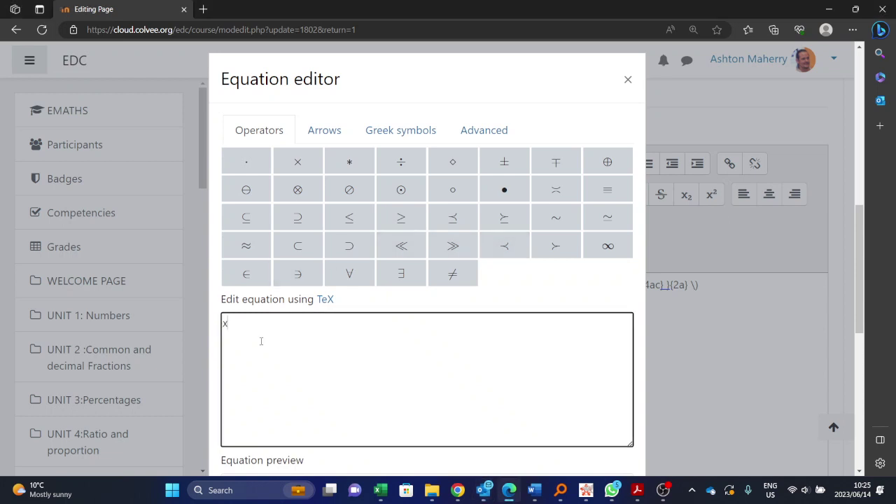
text(x =)
click(497, 135)
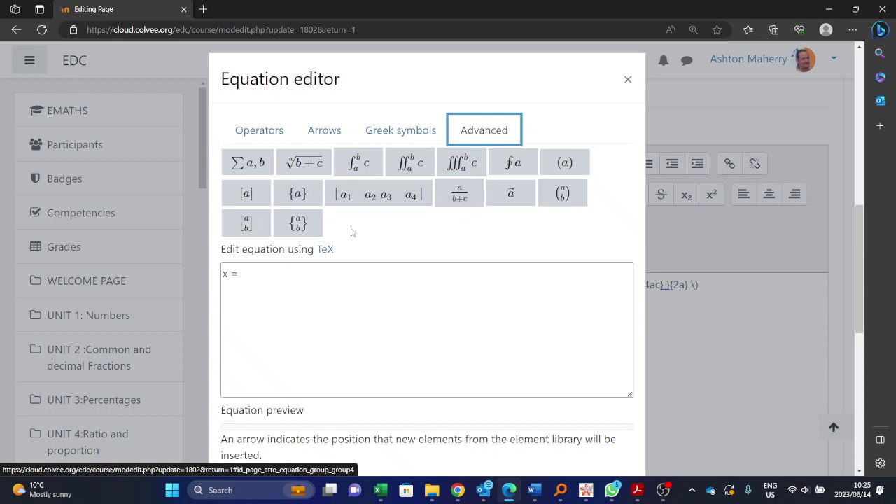
Build x = \frac{5}{2t} from the fraction template, preview it, and save it into the page.
click(465, 196)
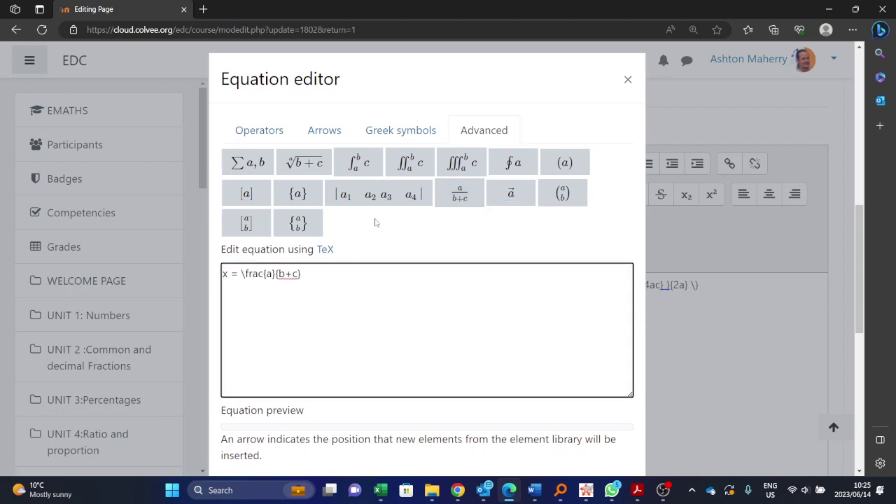
key(BackSpace)
text(5)
key(Delete)
key(Delete)
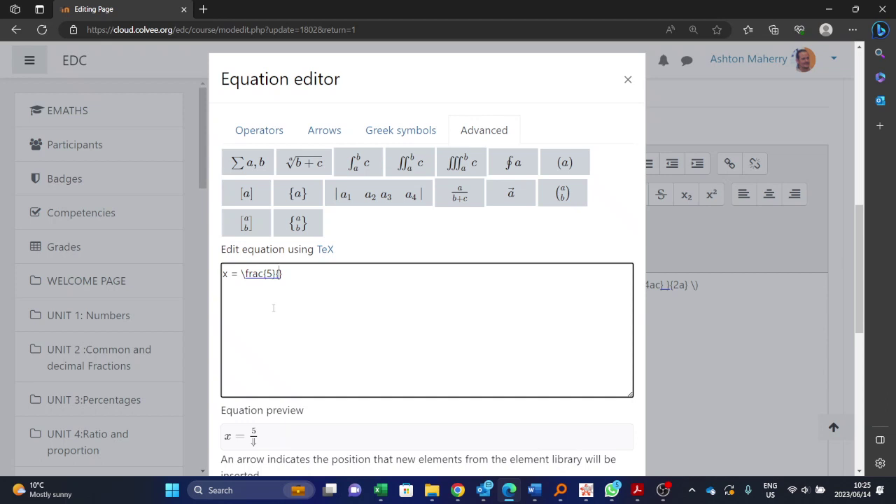
text(2t)
click(278, 436)
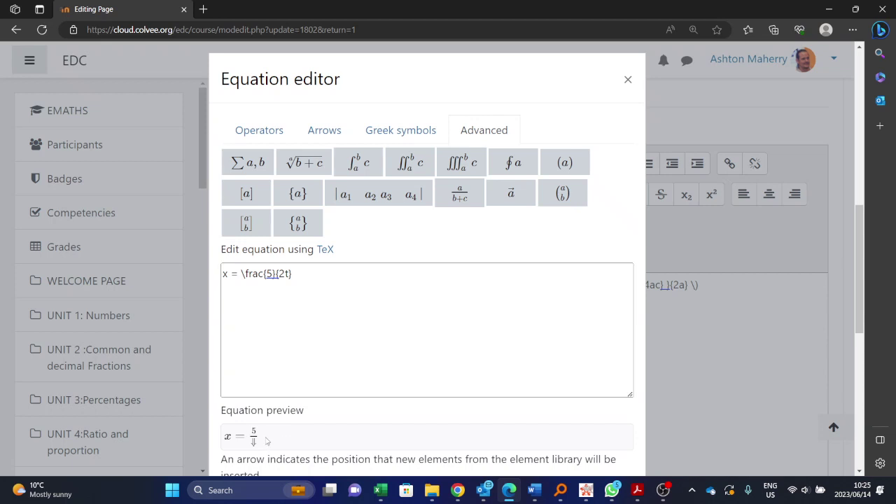
click(317, 277)
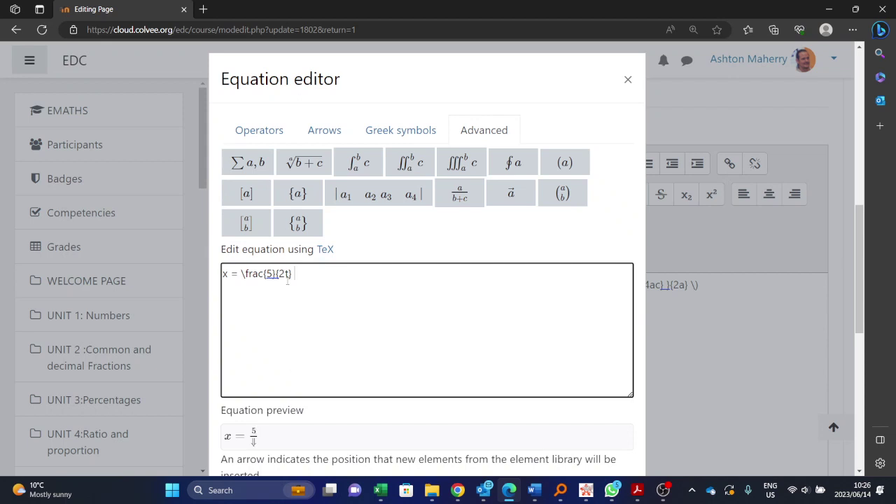
scroll(286, 409, down, 2)
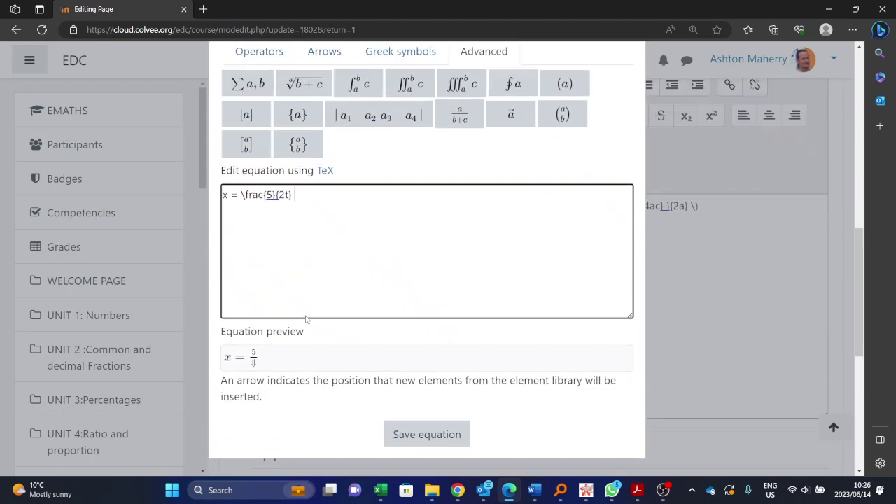
click(430, 449)
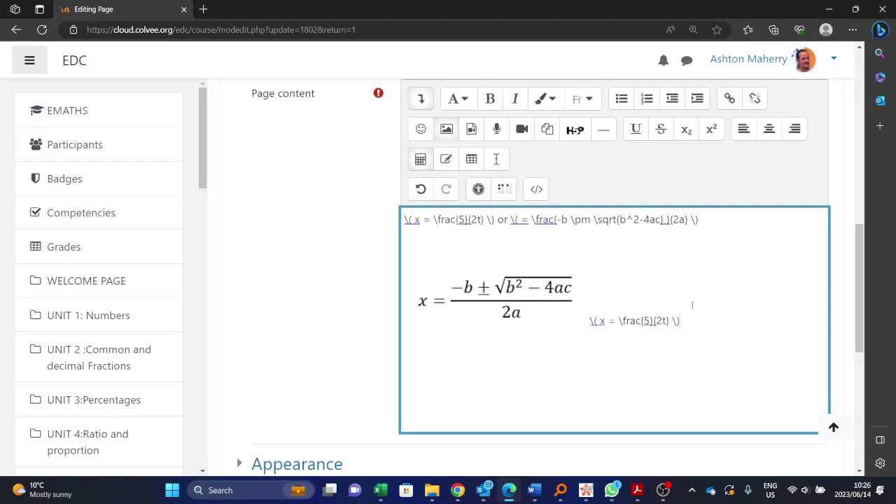
Move x = 5/2t onto its own line and save and display the page.
drag(686, 321, 588, 321)
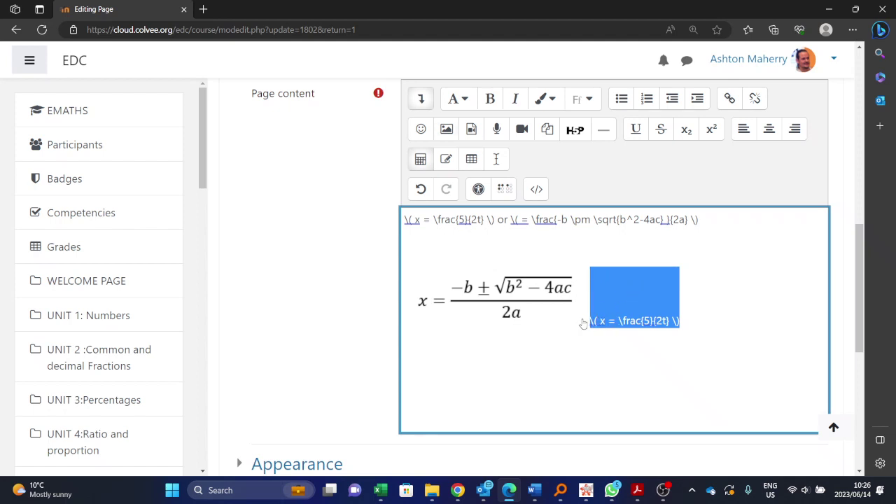
click(587, 320)
key(Return)
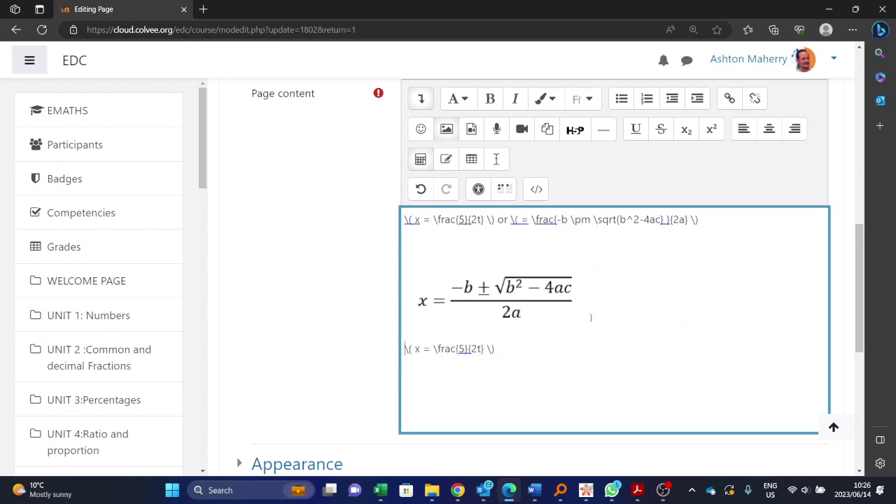
scroll(646, 336, down, 2)
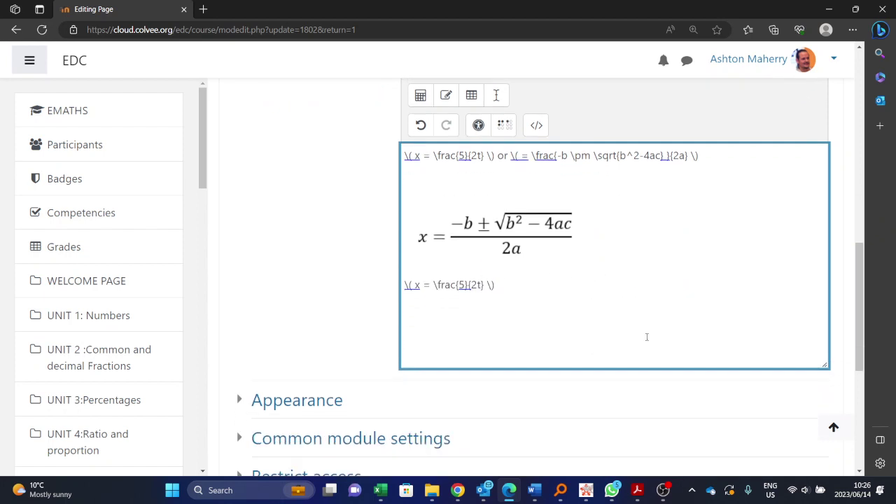
scroll(732, 244, down, 4)
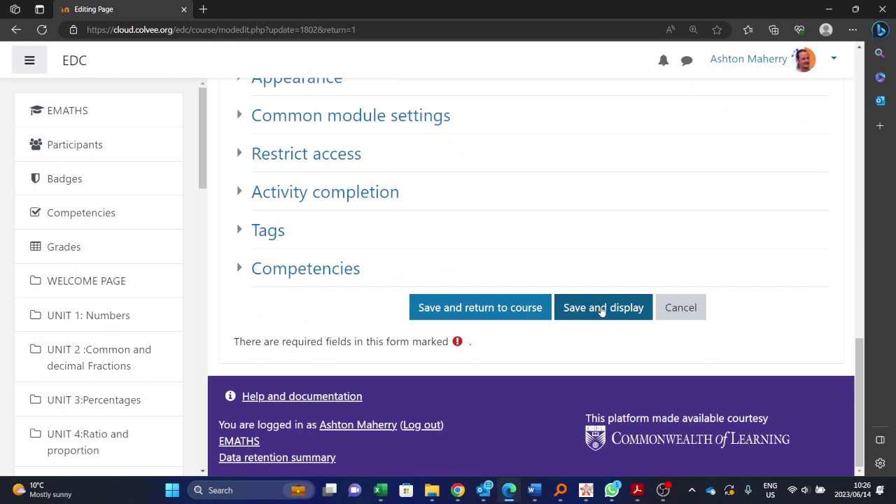
click(602, 310)
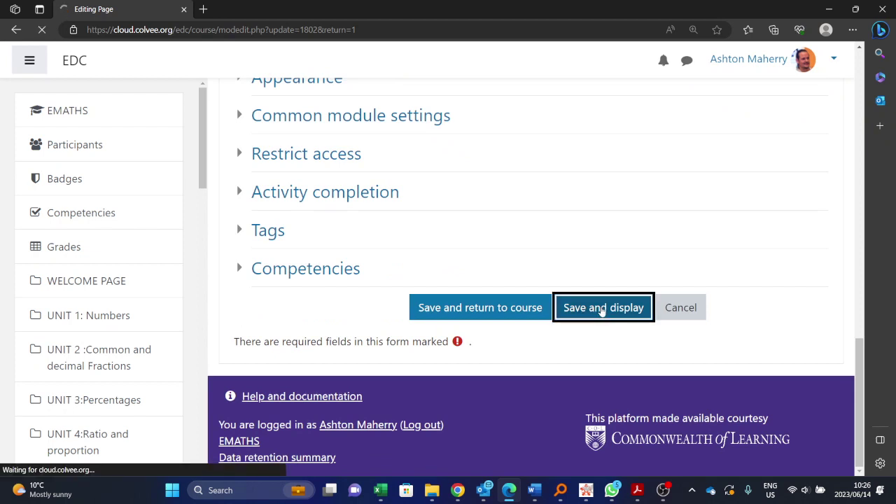
Check the rendered x = 5/2t below the quadratic formula and open the page's actions menu.
scroll(600, 310, down, 1)
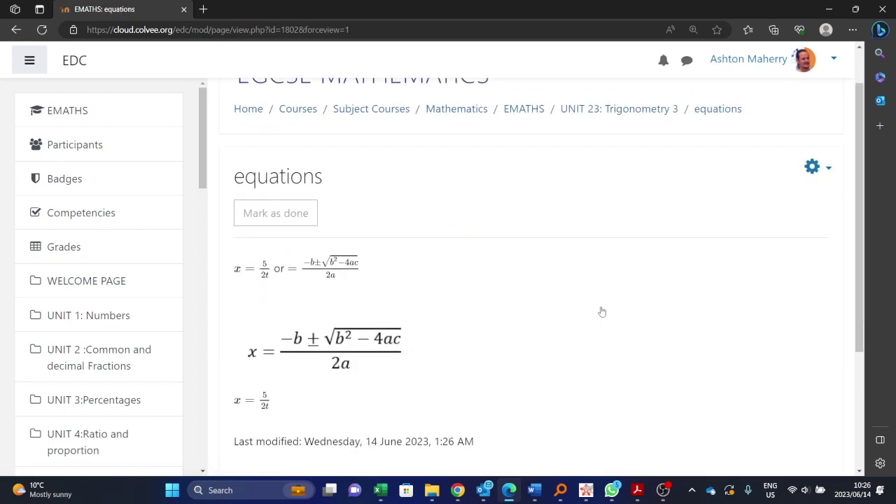
drag(233, 390, 272, 392)
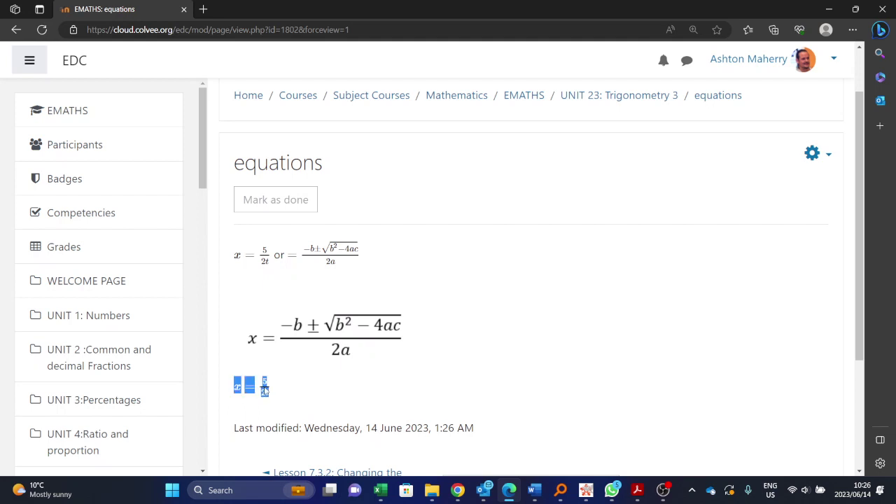
click(295, 401)
scroll(622, 370, down, 3)
scroll(672, 344, up, 4)
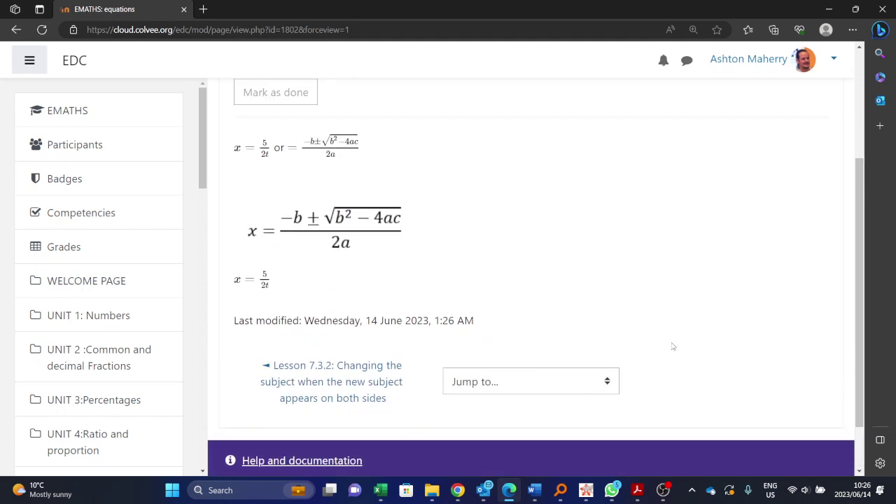
scroll(788, 280, down, 2)
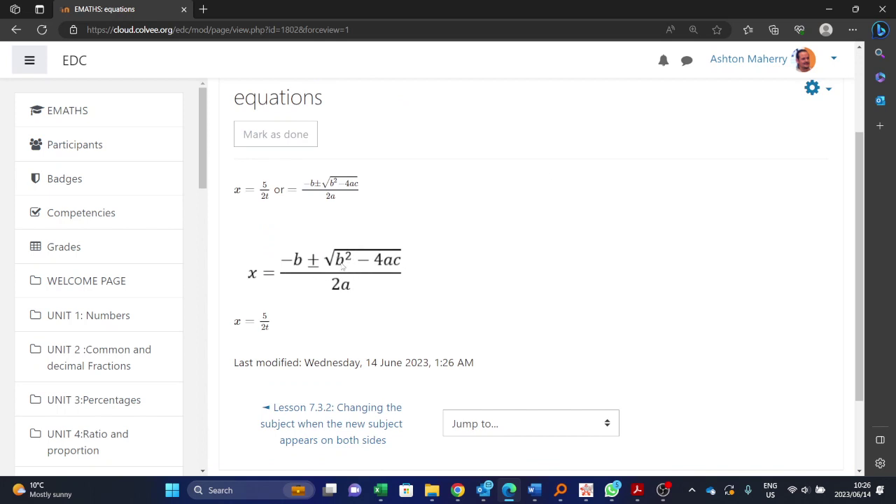
scroll(839, 110, up, 2)
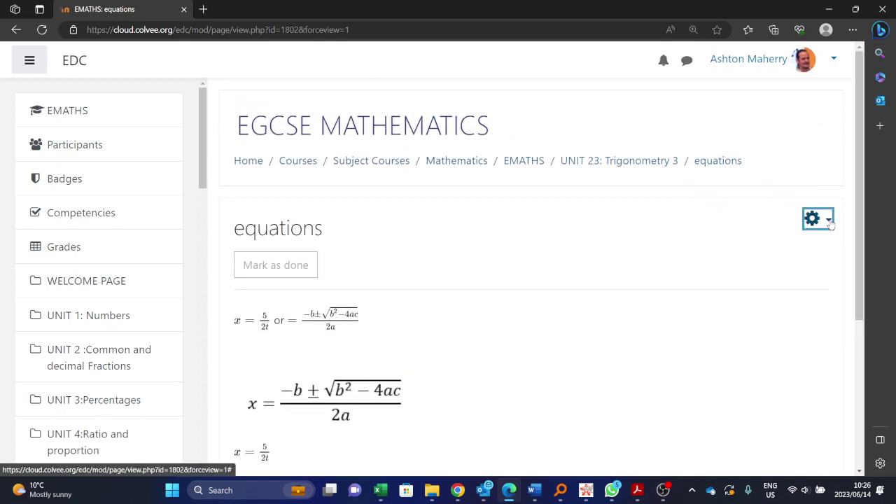
click(814, 219)
Reopen Edit settings, click into Page content below x = \frac{5}{2t}, and expand the extra toolbar buttons.
click(736, 249)
scroll(581, 314, down, 4)
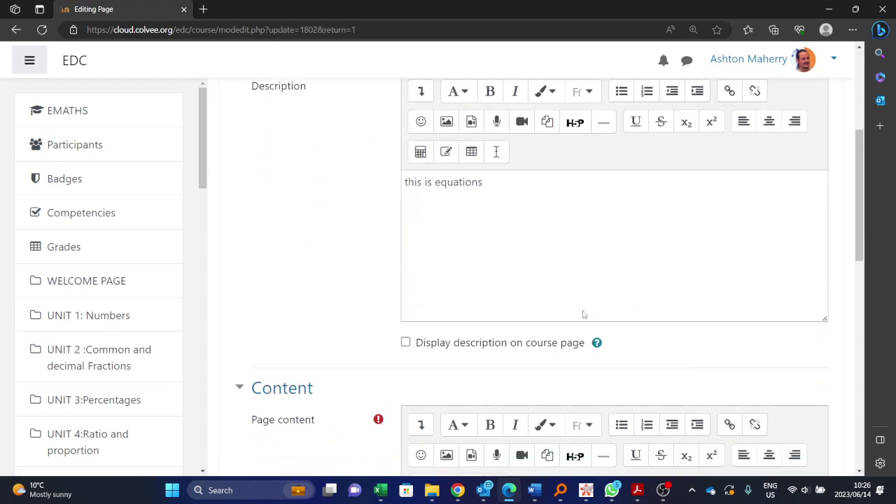
scroll(573, 280, down, 5)
click(549, 328)
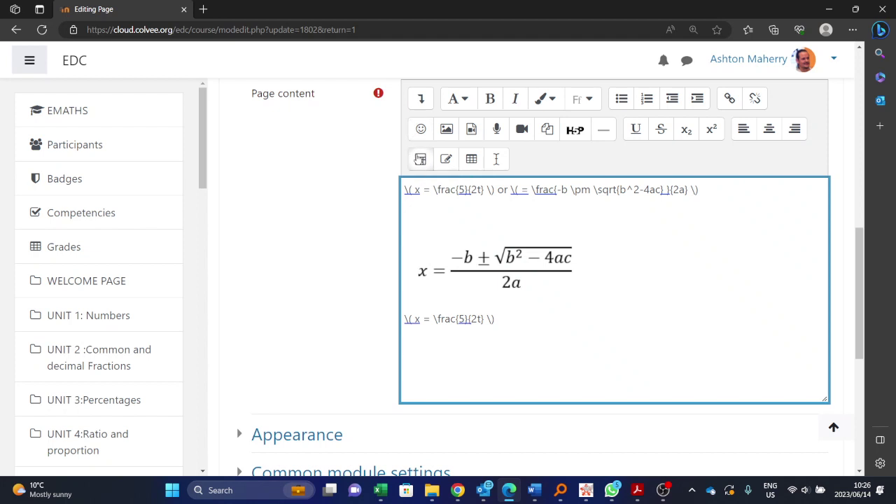
click(421, 101)
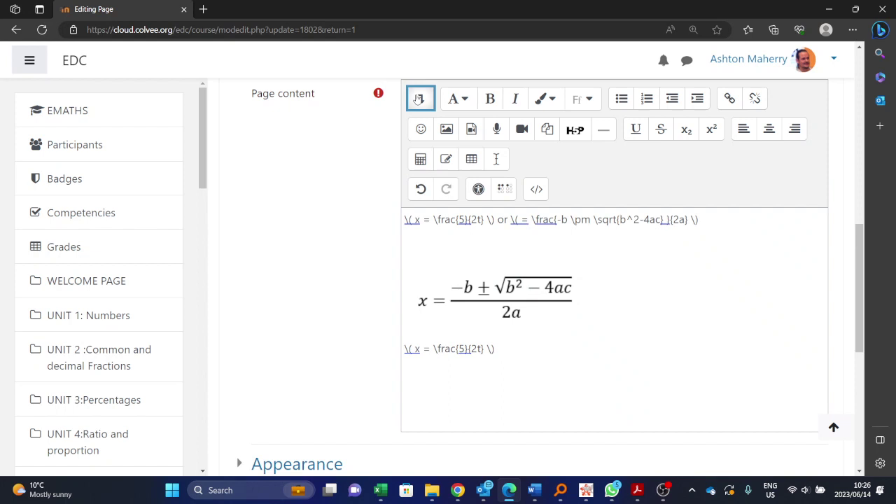
click(420, 96)
click(419, 96)
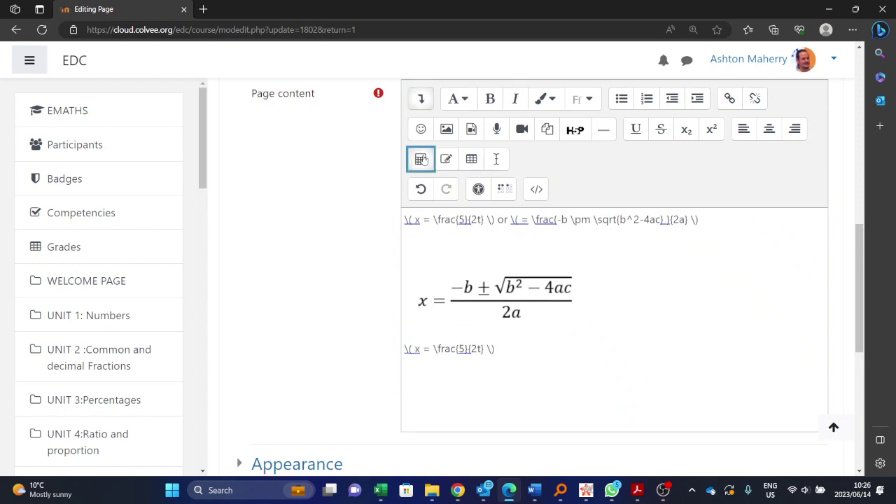
Start a new TeX equation 'x =' in the Equation editor and show the Advanced elements.
click(421, 159)
click(261, 346)
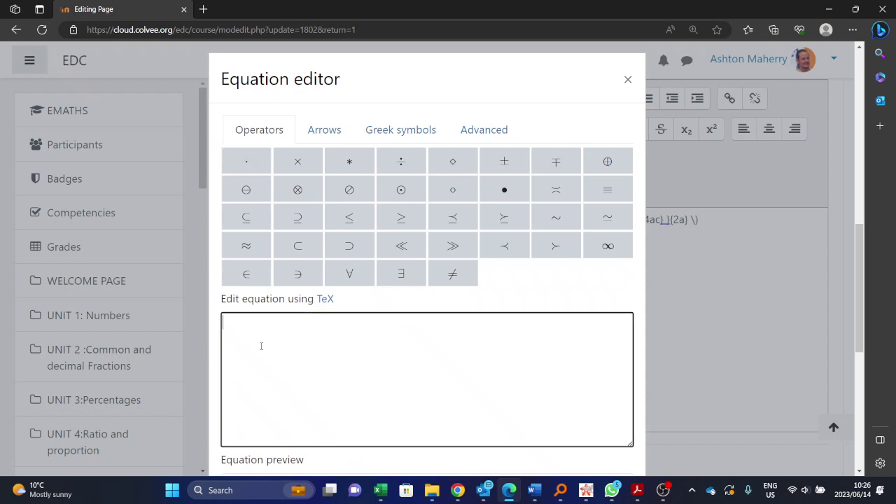
text(x)
key(alt+f)
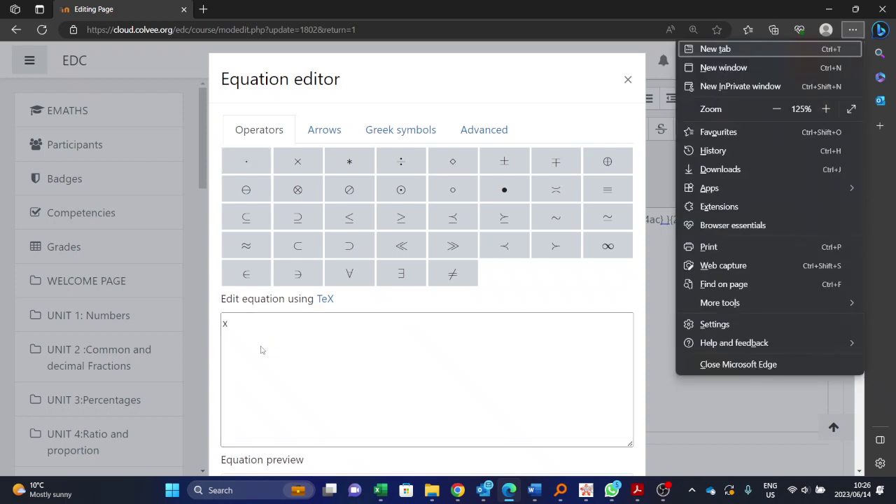
click(261, 346)
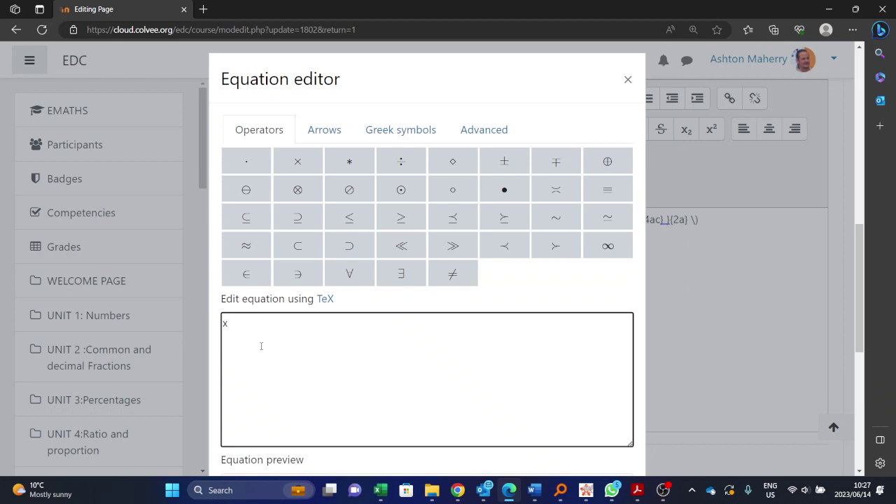
text(=)
click(476, 134)
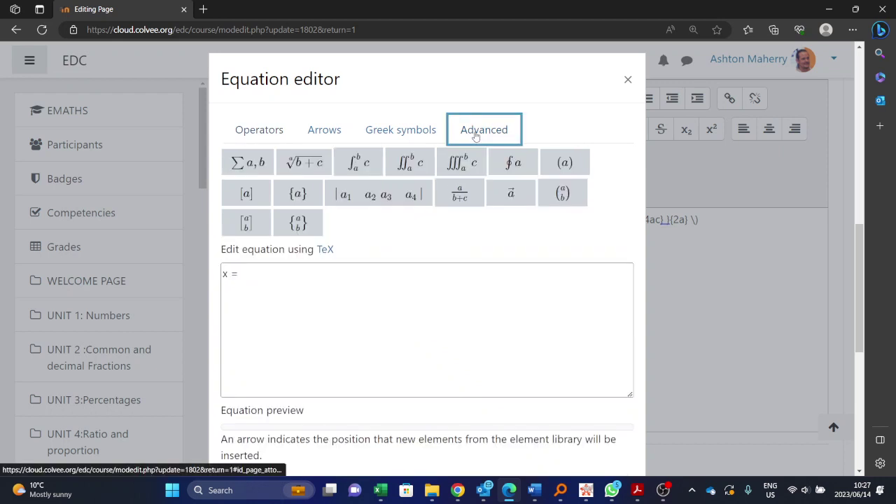
Insert a fraction with denominator 2a and numerator -b.
click(459, 198)
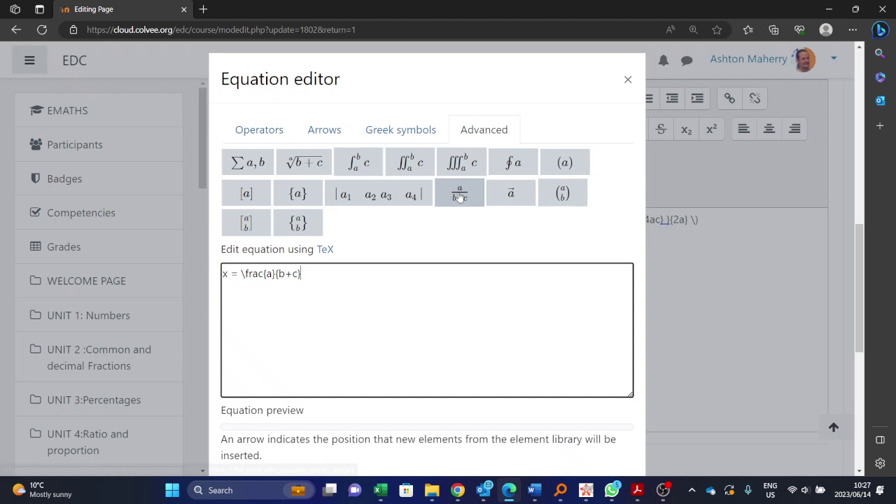
drag(299, 274, 278, 275)
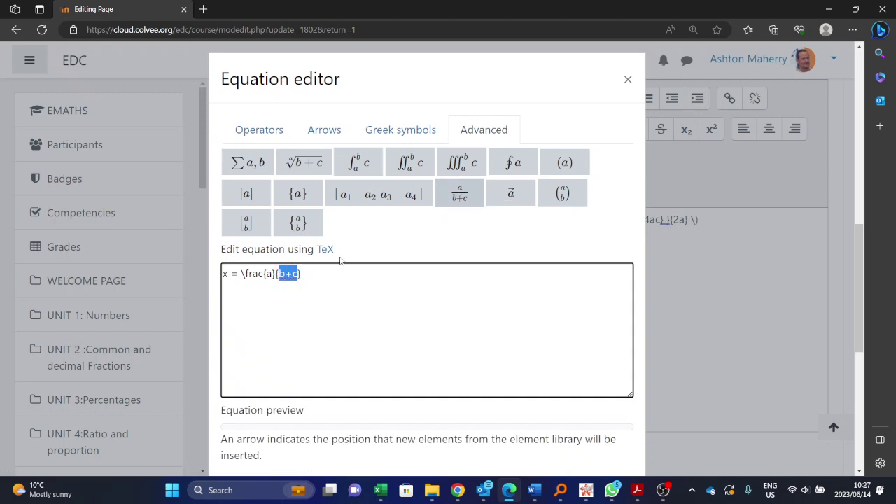
text(2)
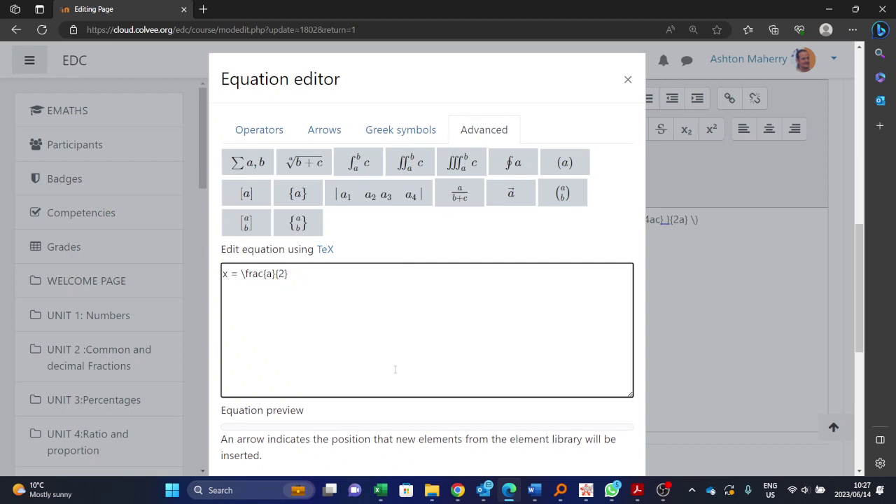
text(a)
click(274, 277)
key(BackSpace)
text(-b)
Add \pm after -b, then insert the \sqrt[a]{b+c} root template into the numerator.
click(259, 130)
click(504, 162)
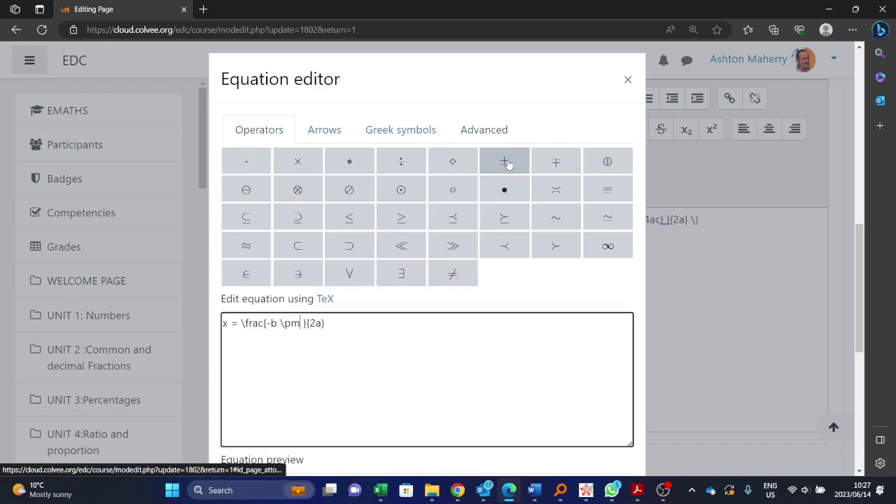
scroll(494, 258, down, 1)
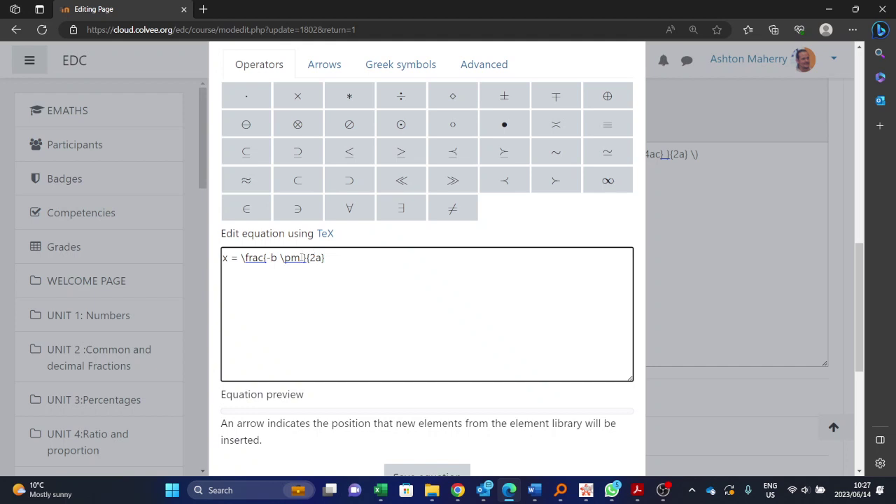
click(484, 64)
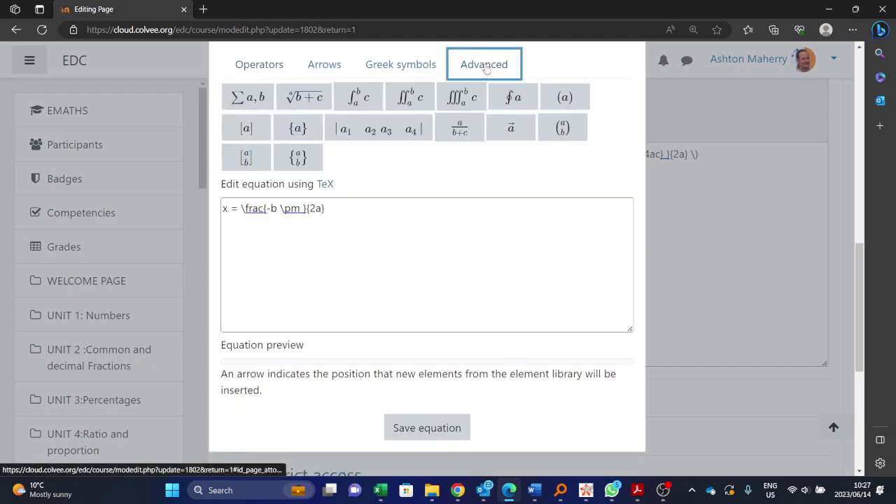
scroll(486, 70, up, 1)
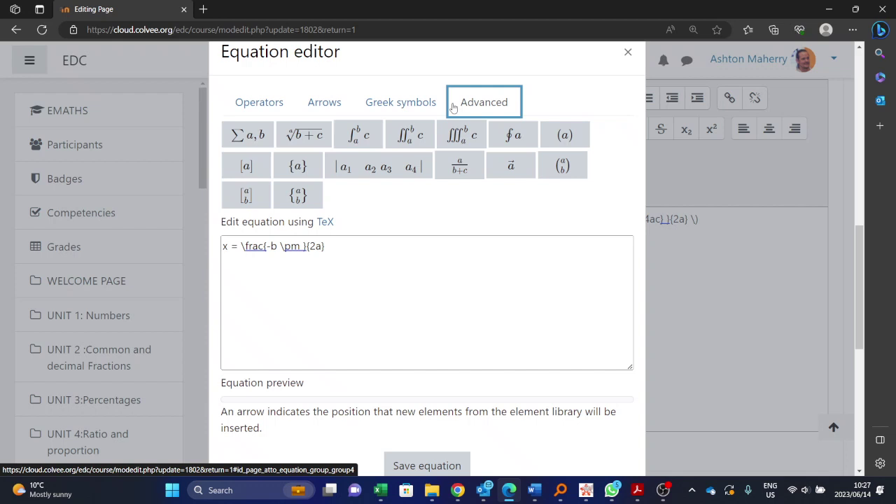
click(304, 135)
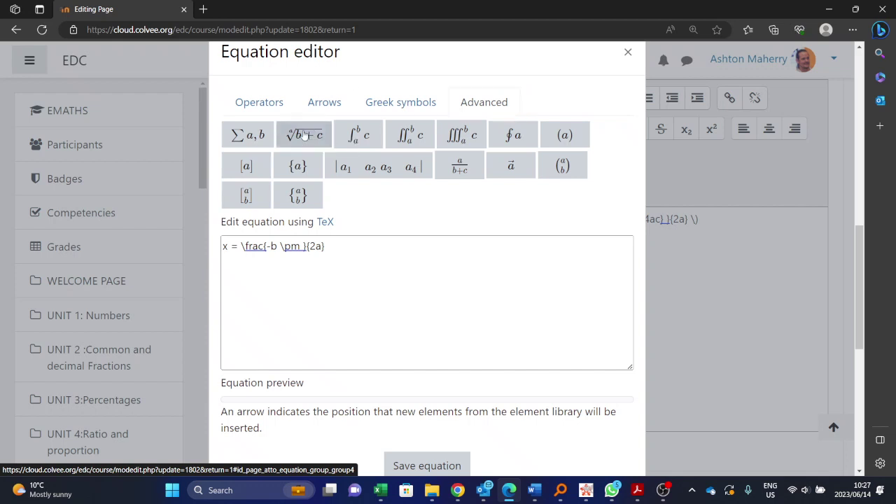
click(365, 246)
scroll(339, 251, up, 1)
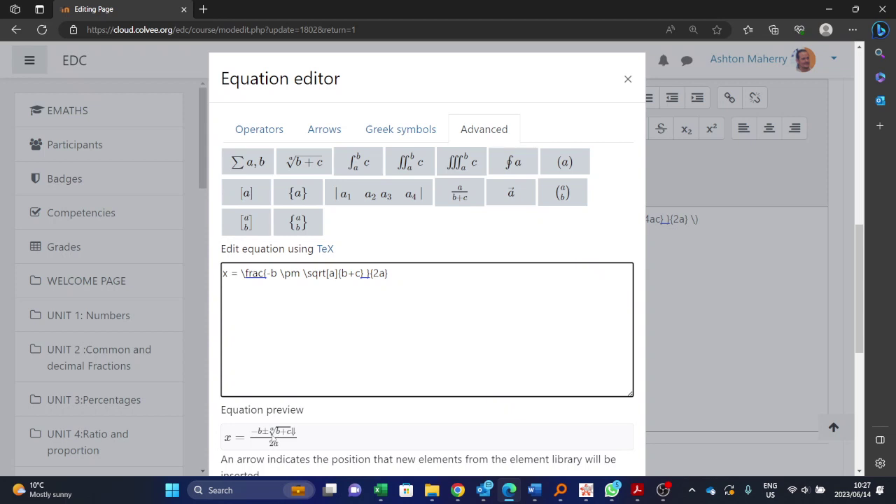
Delete the [a] index from the square root in the formula.
click(333, 273)
key(BackSpace)
key(BackSpace)
key(Delete)
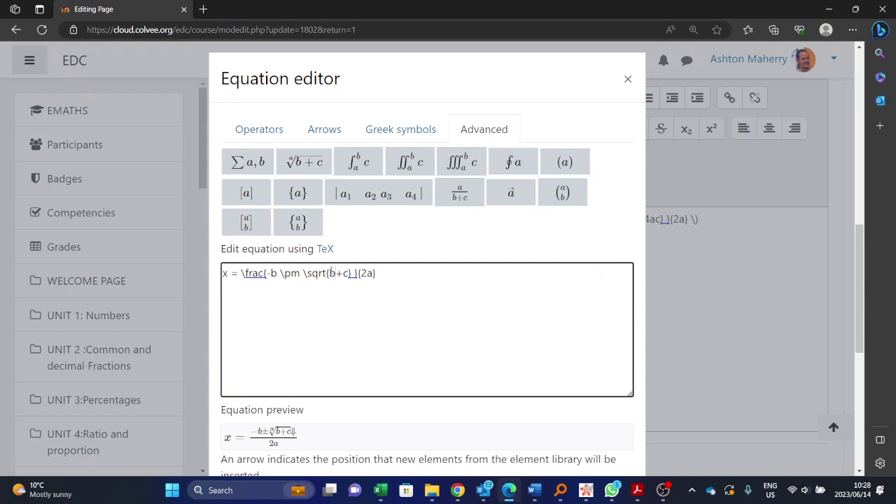
Change b+c under the root to b^2 - 4ac and save the equation into the page.
text(^)
text(2)
text( - 4)
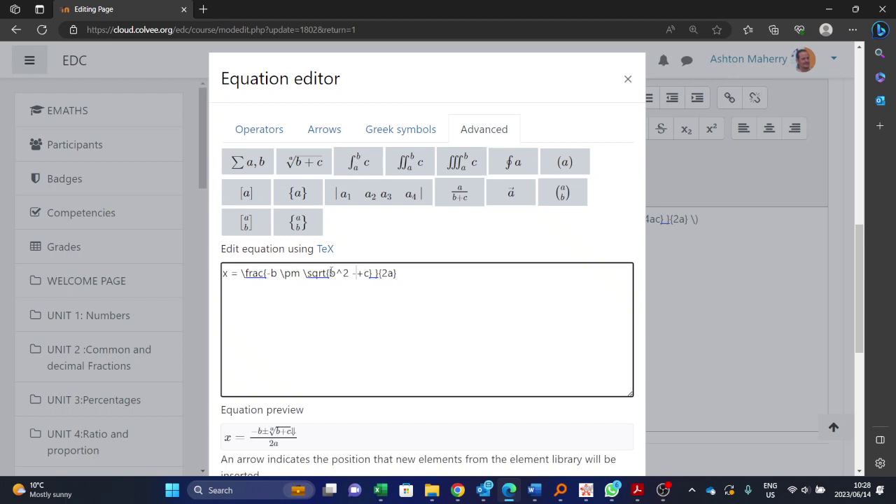
text(ac)
key(Delete)
key(Delete)
key(Delete)
key(ctrl+z)
text(^2 - 4ac)
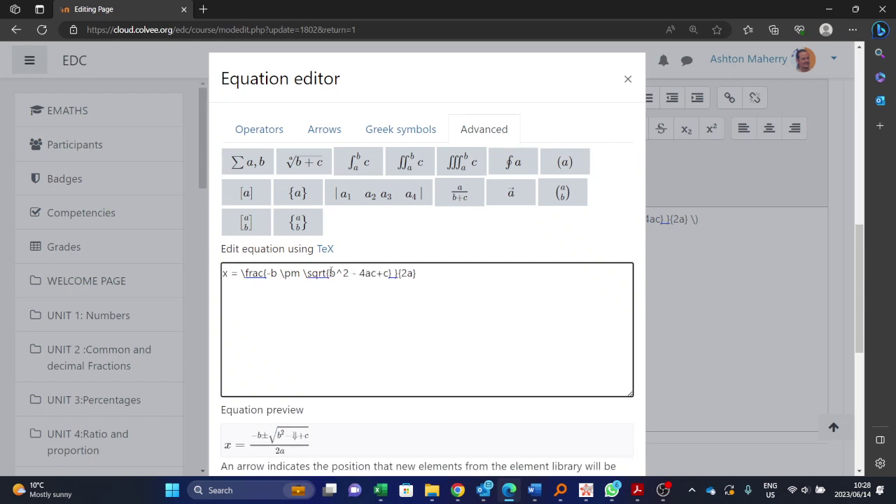
key(Delete)
key(Delete)
scroll(346, 321, down, 2)
click(438, 392)
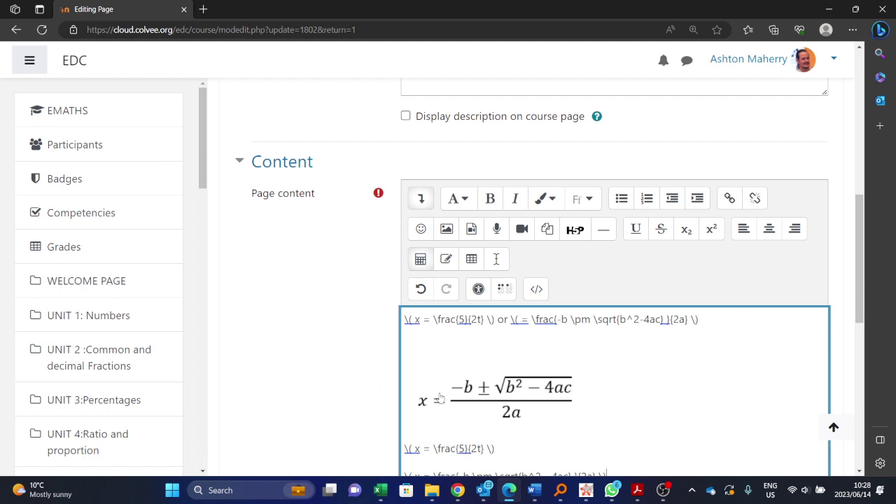
Use Save and display on the equations page and scroll through its typeset formulas.
scroll(610, 373, down, 5)
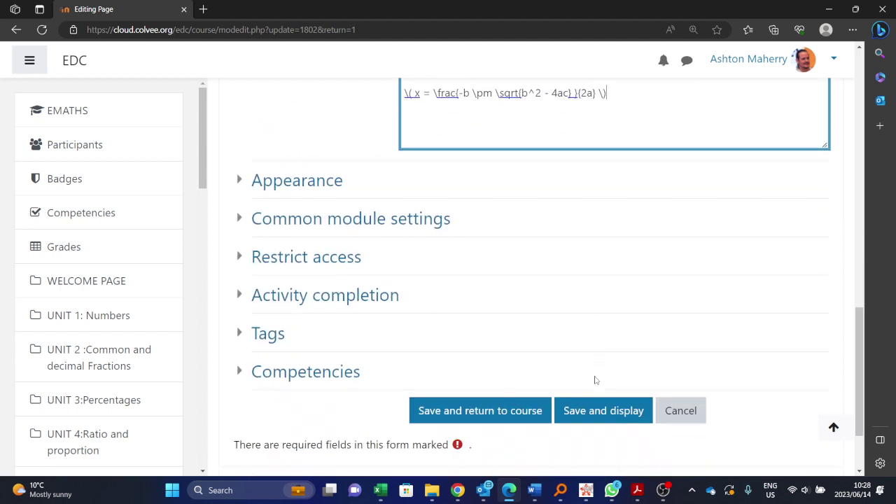
click(590, 404)
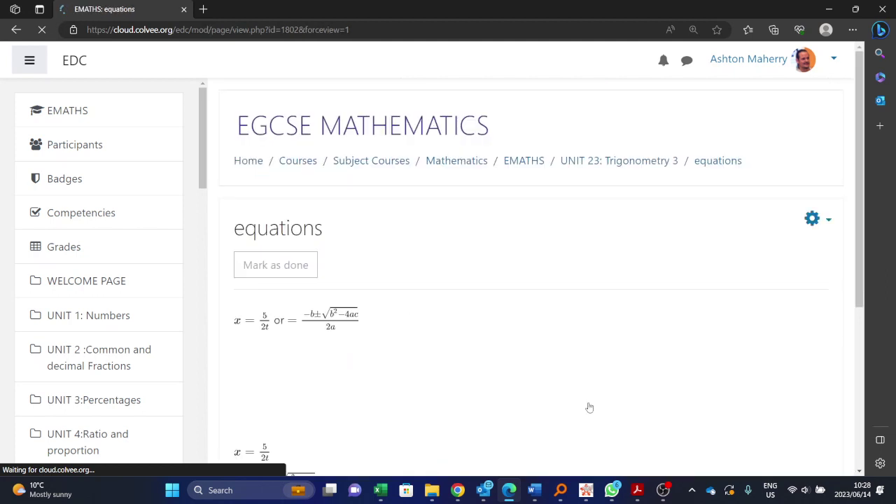
scroll(338, 300, down, 2)
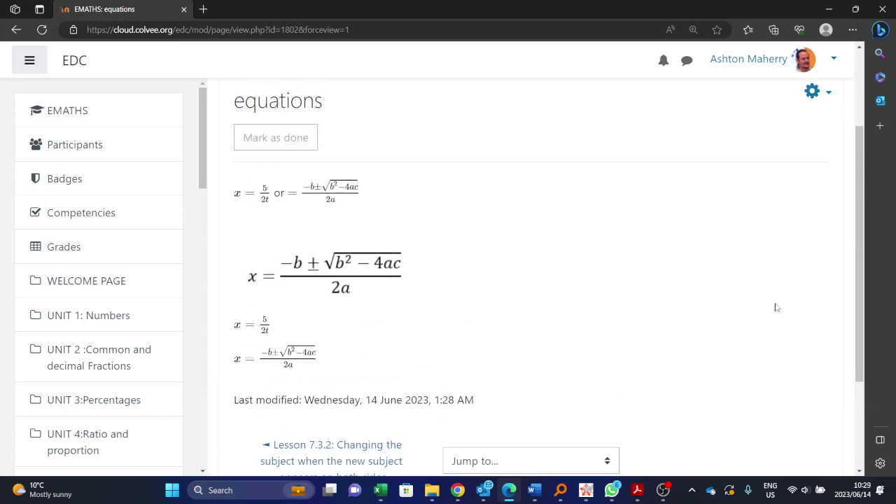
scroll(778, 308, up, 3)
Open the equations page's edit settings and select all of its content.
click(813, 207)
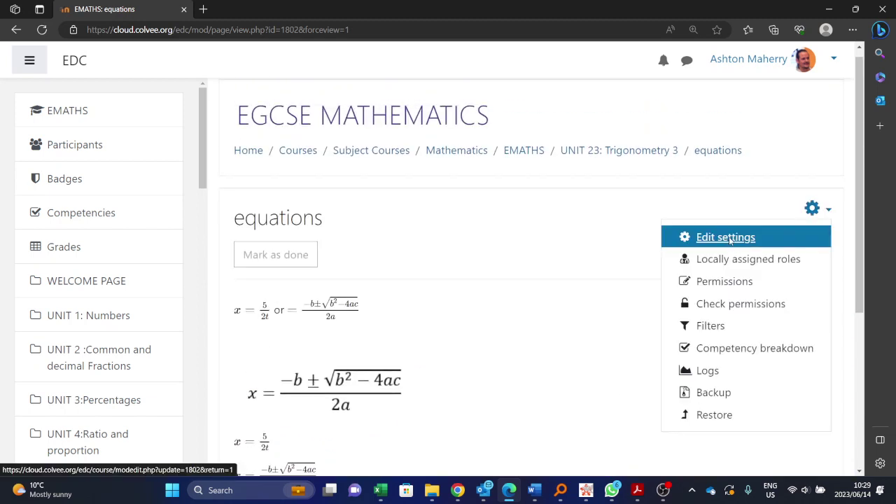
click(725, 237)
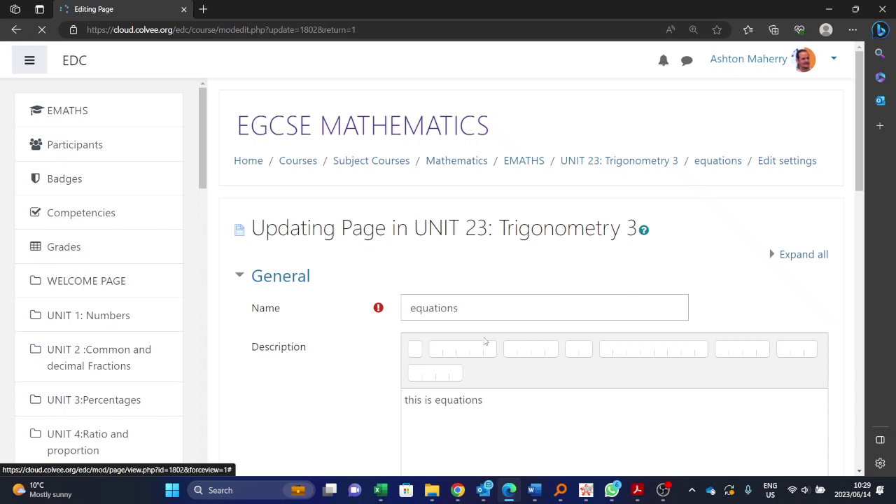
scroll(455, 322, down, 7)
scroll(490, 364, down, 2)
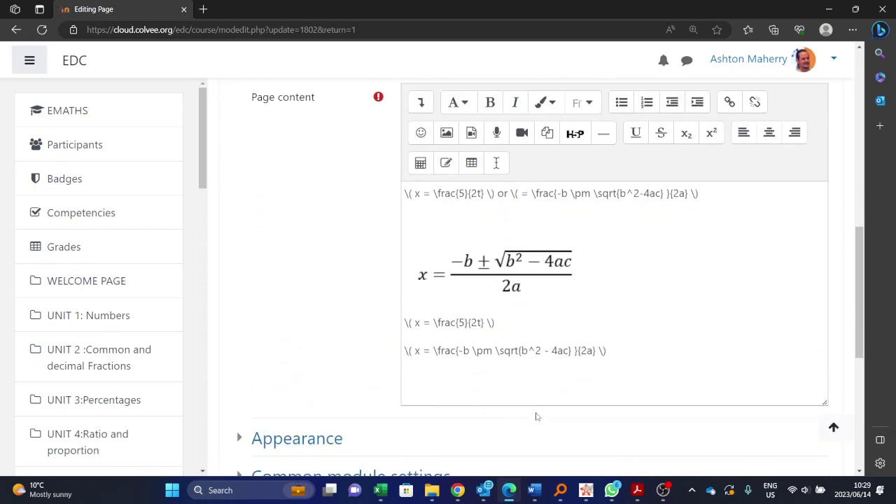
click(614, 348)
drag(613, 348, 691, 352)
key(ctrl+a)
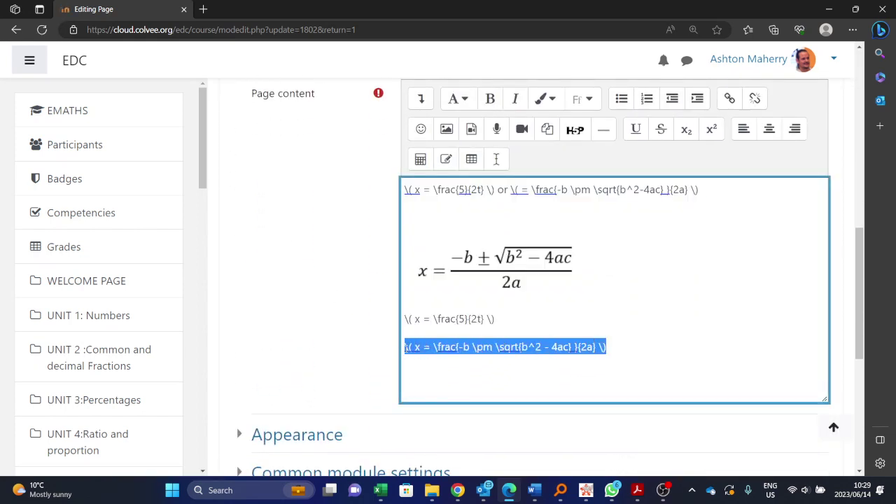
Reopen the quadratic formula in the equation editor, review its TeX, then close it unchanged with Esc.
click(420, 160)
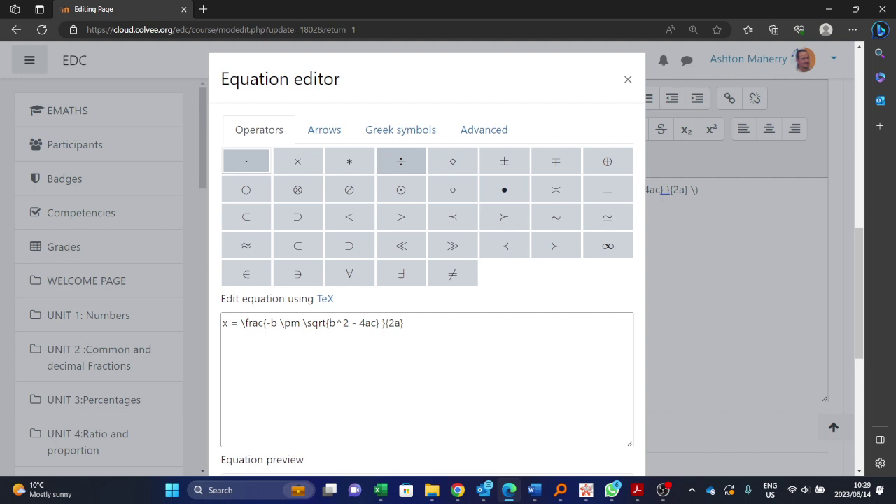
click(414, 368)
scroll(413, 368, down, 2)
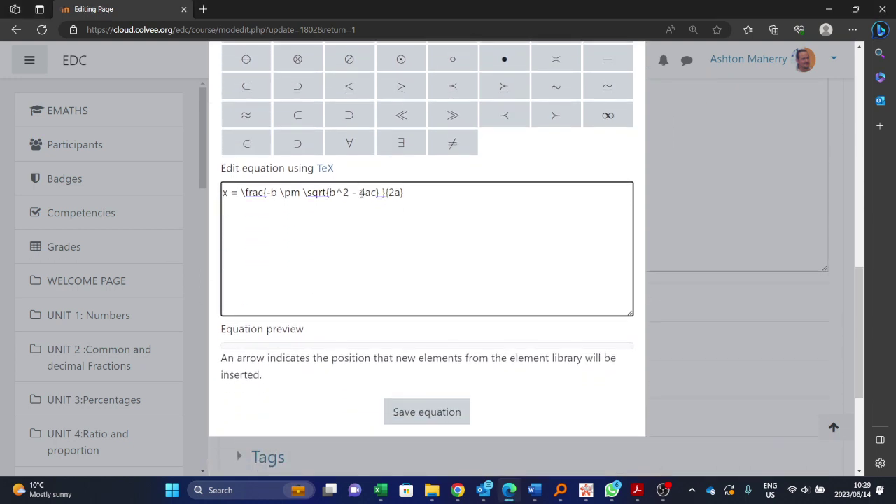
click(359, 192)
click(262, 350)
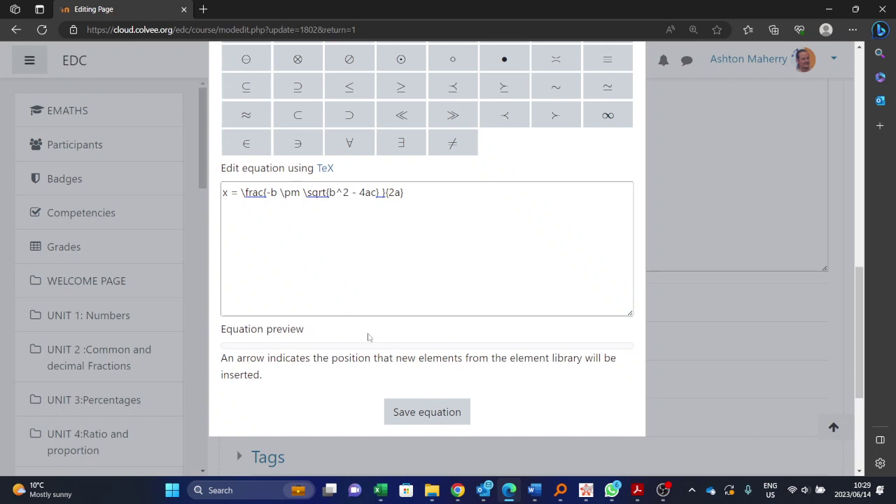
scroll(378, 350, up, 2)
click(410, 342)
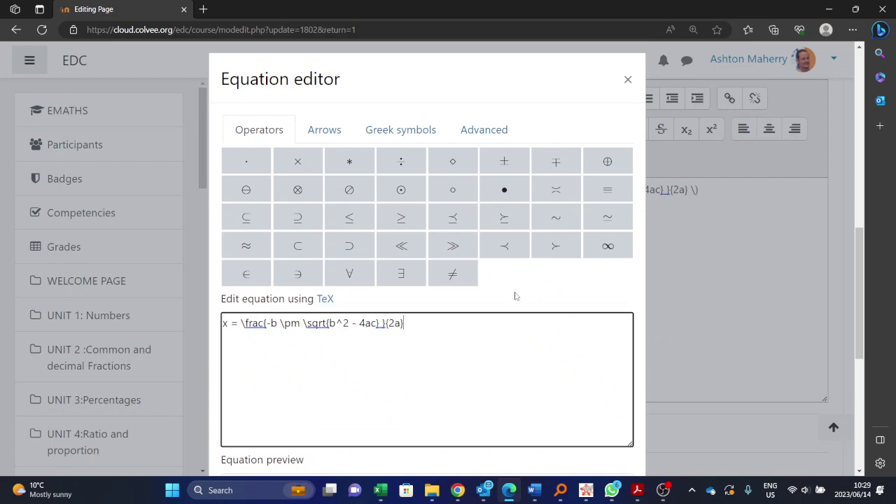
scroll(486, 254, down, 2)
scroll(586, 180, up, 2)
key(Escape)
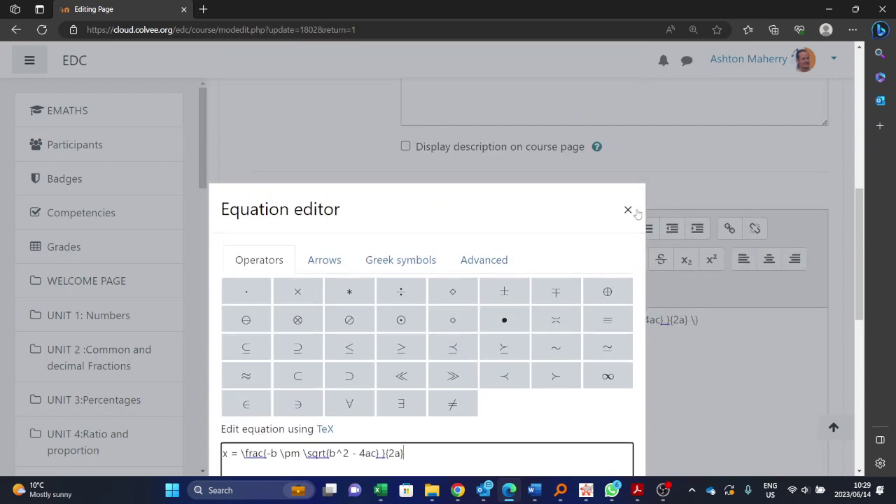
scroll(496, 392, down, 5)
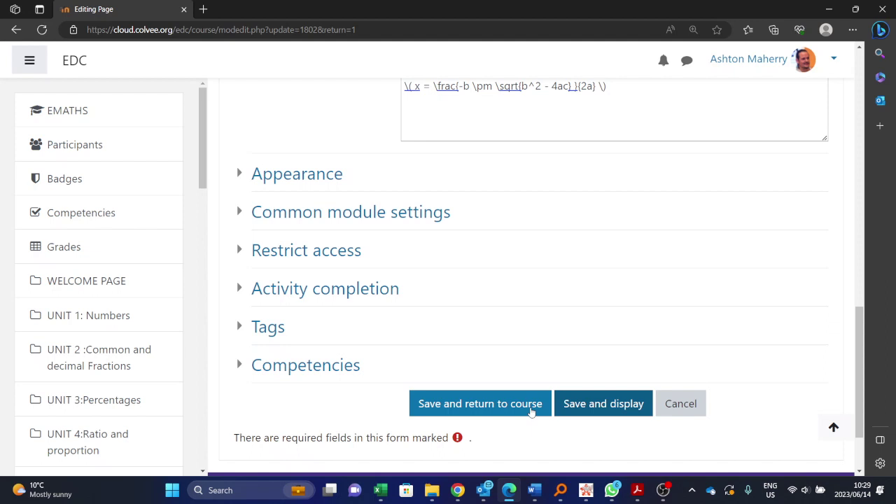
Save and return to the course, then open the Unit 23 equations page to view the quadratic formula.
click(508, 412)
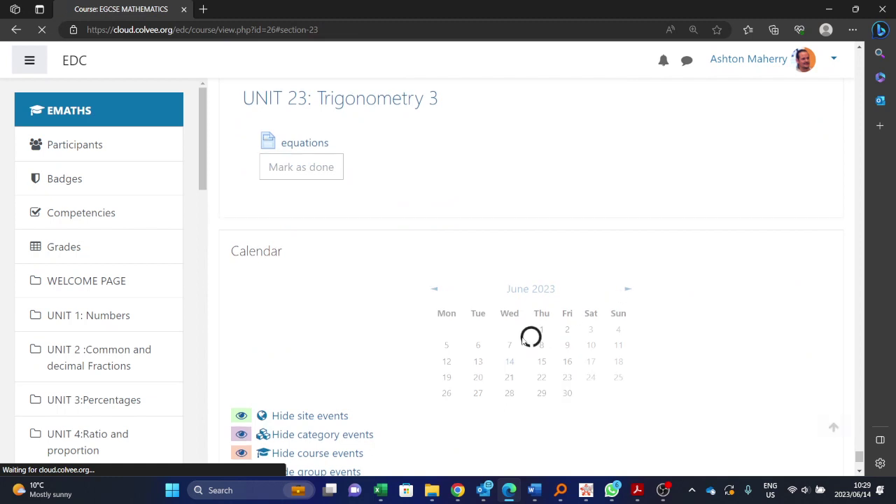
scroll(413, 217, up, 2)
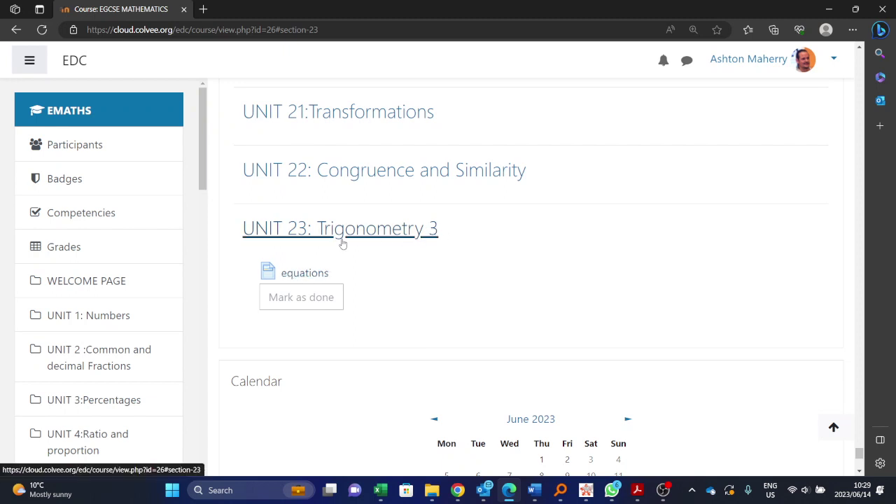
click(305, 274)
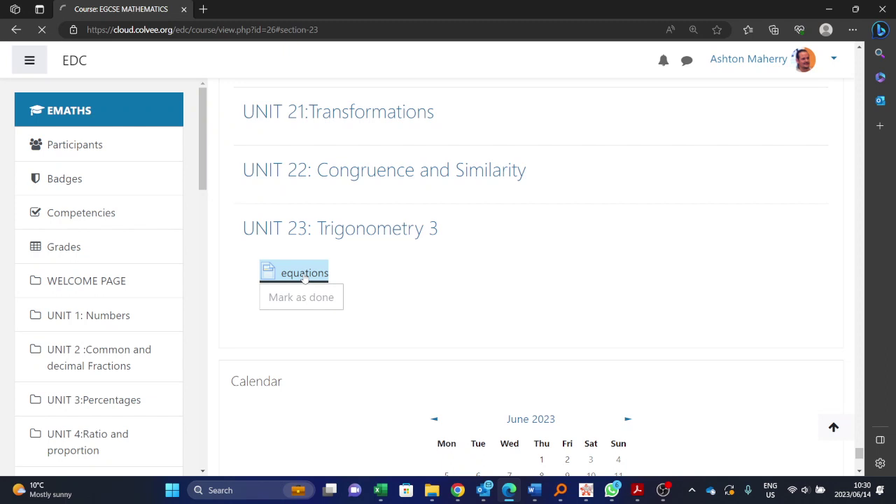
scroll(490, 315, down, 5)
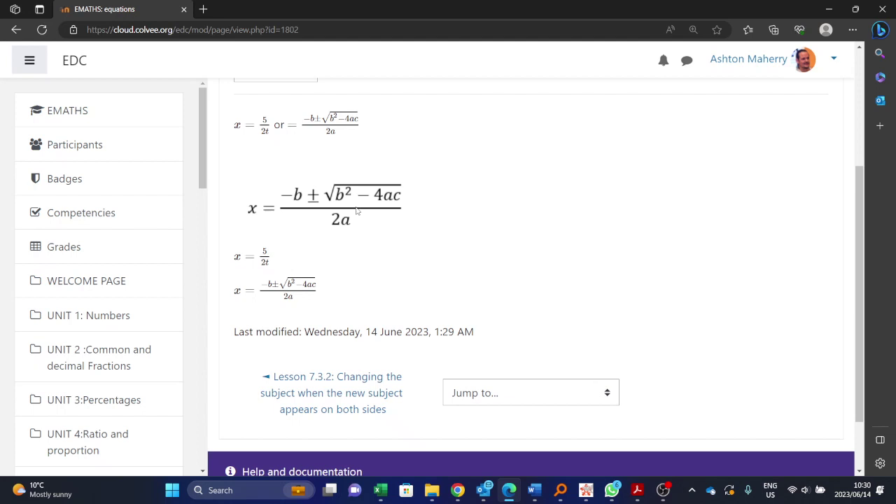
drag(235, 297, 335, 310)
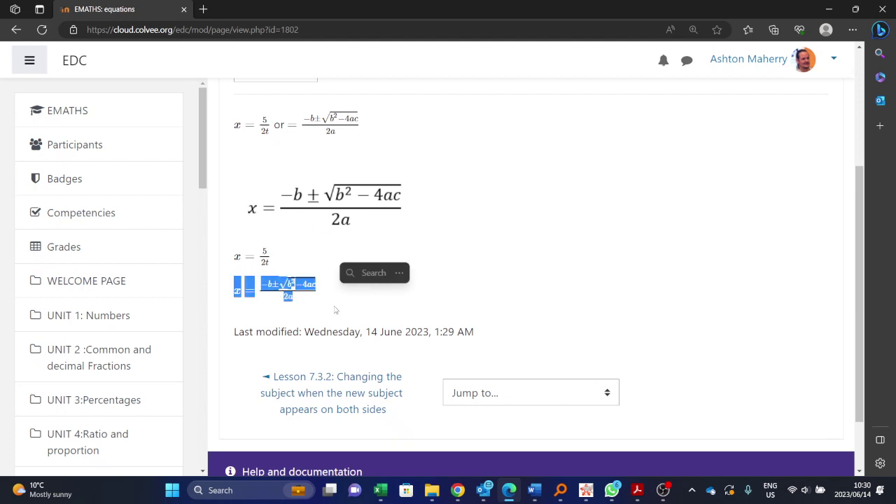
click(335, 310)
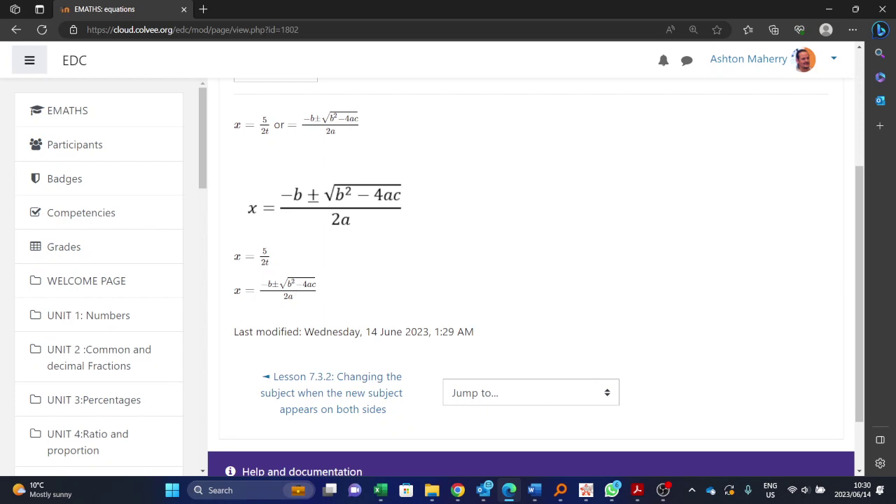
Bring the MoodleDocs Using TeX Notation window forward and maximize it.
key(alt+Tab)
drag(868, 129, 700, 142)
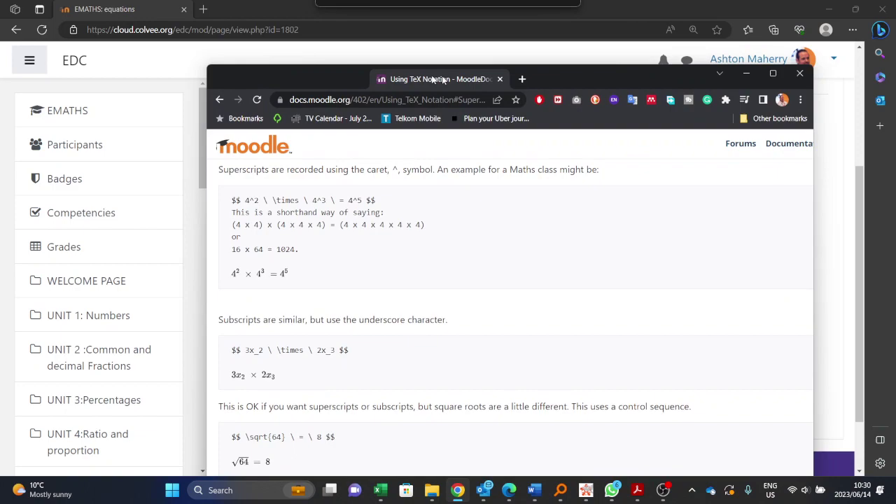
drag(442, 75, 408, 73)
click(738, 71)
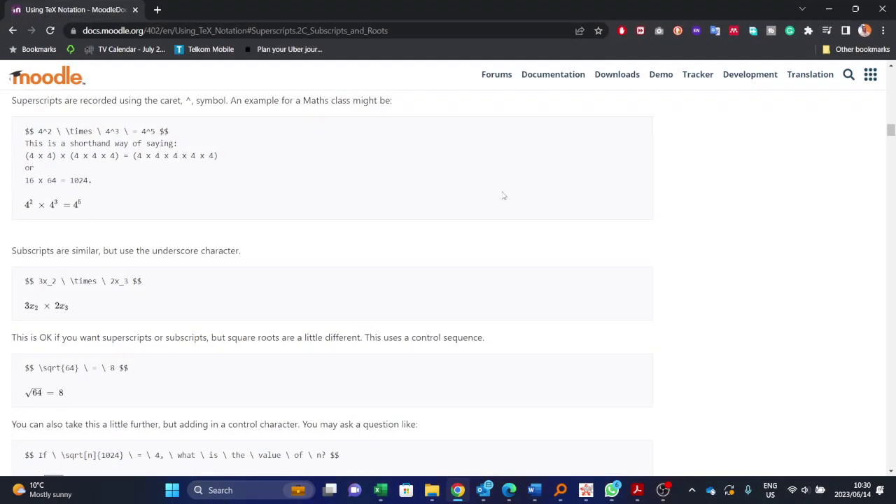
Jump to the Superscripts, Subscripts and Roots section and highlight the 4^2 example.
scroll(231, 245, up, 20)
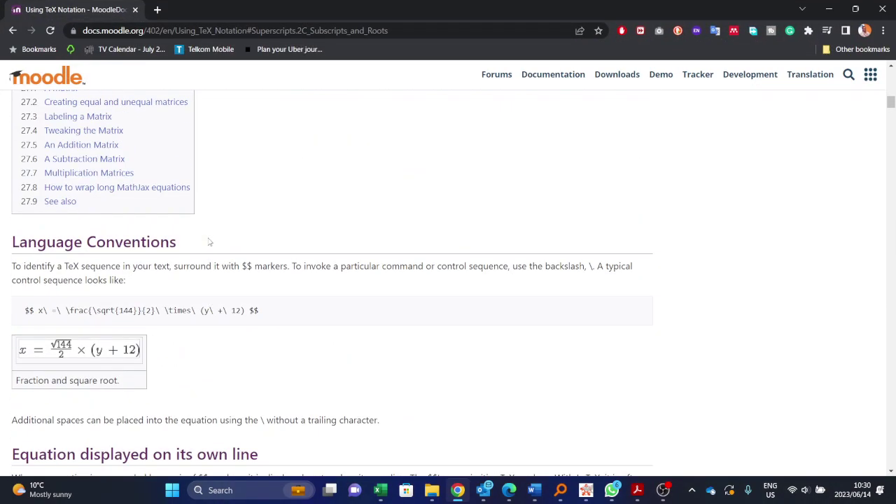
scroll(180, 207, up, 5)
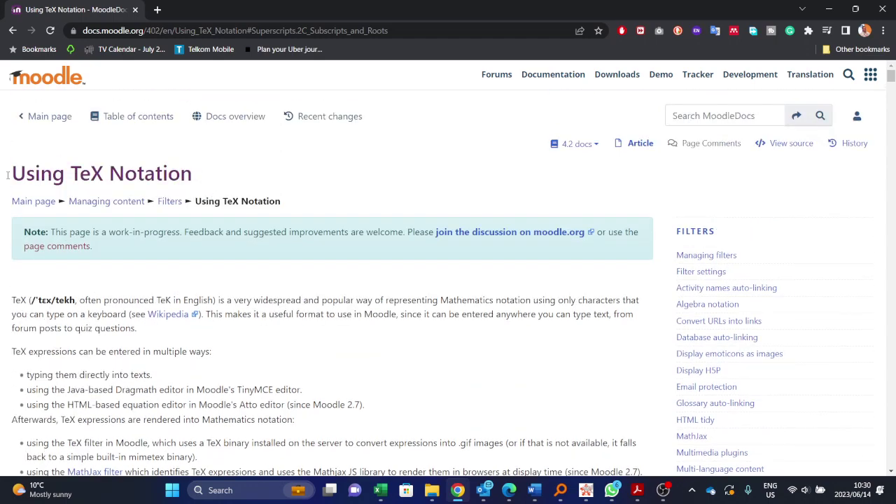
scroll(291, 287, down, 10)
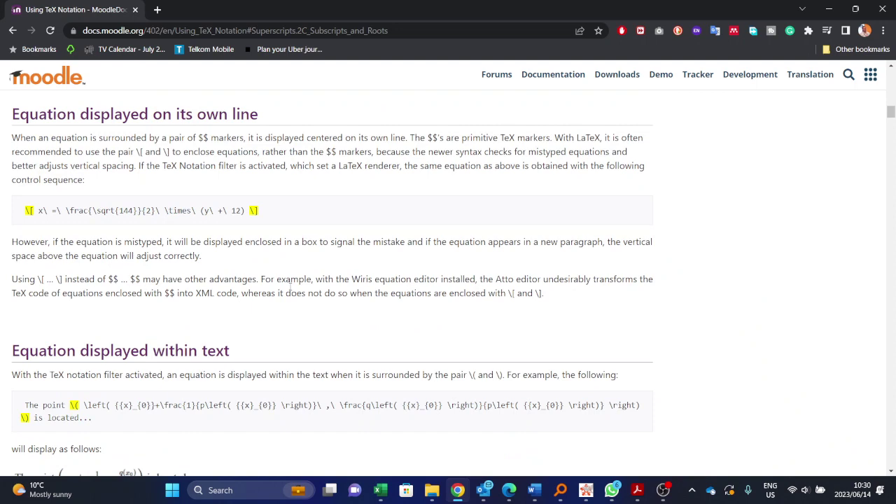
scroll(290, 287, up, 3)
scroll(290, 290, up, 8)
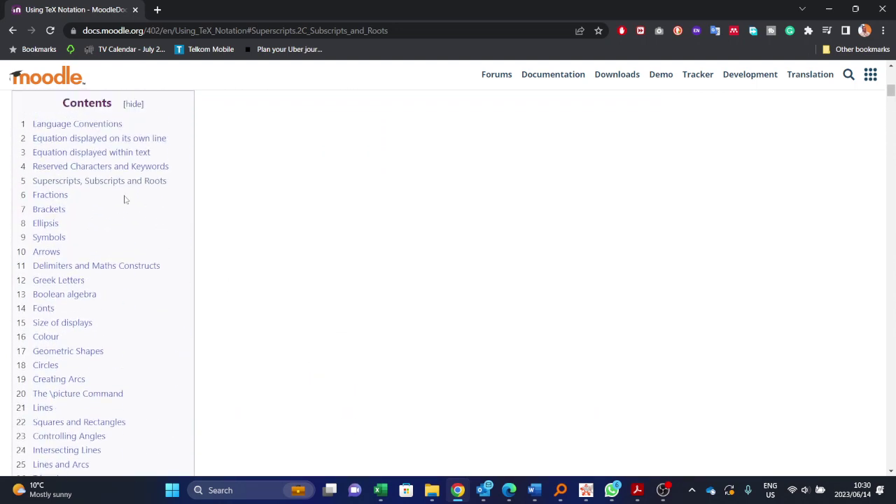
click(116, 182)
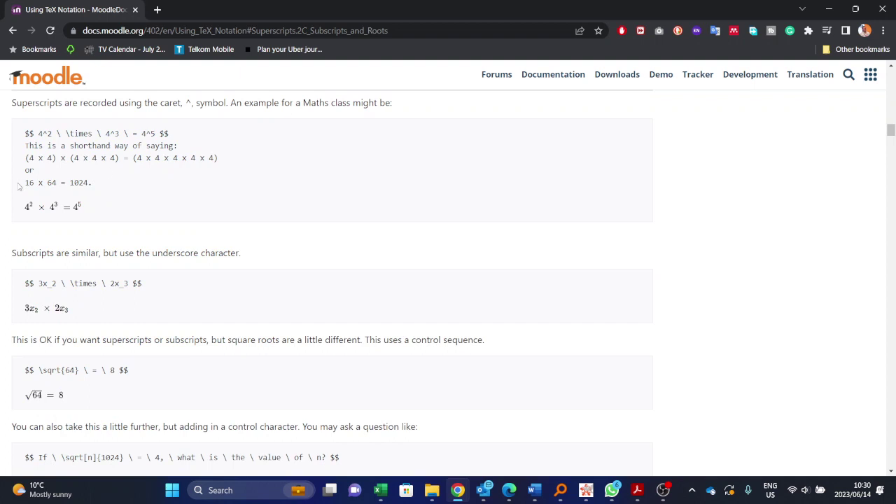
mouse_move(48, 136)
mouse_down()
mouse_move(39, 134)
mouse_move(52, 134)
mouse_up()
mouse_move(457, 490)
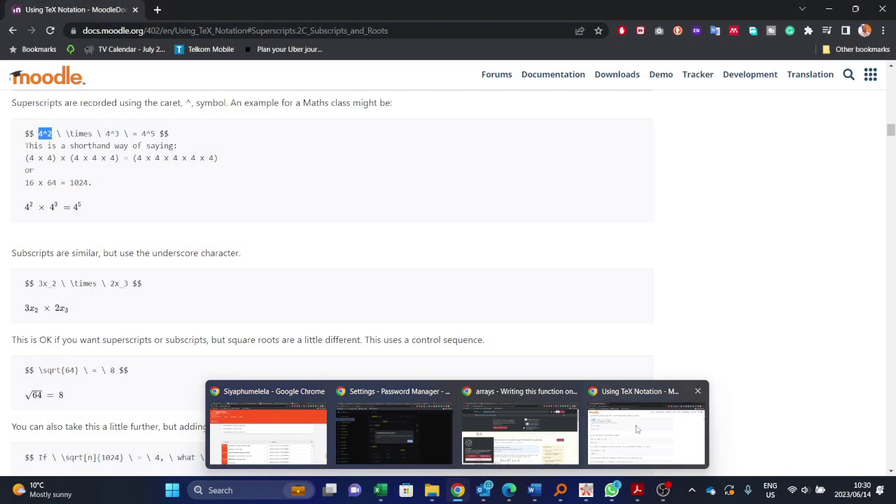
click(637, 429)
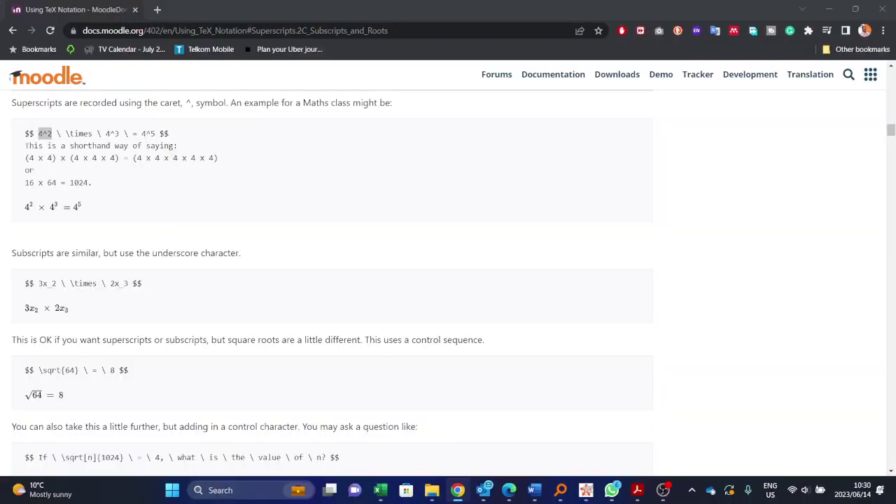
Maximize the YouTube window and rewind The Moodle Equation Editor video to 5:14.
key(alt+Tab)
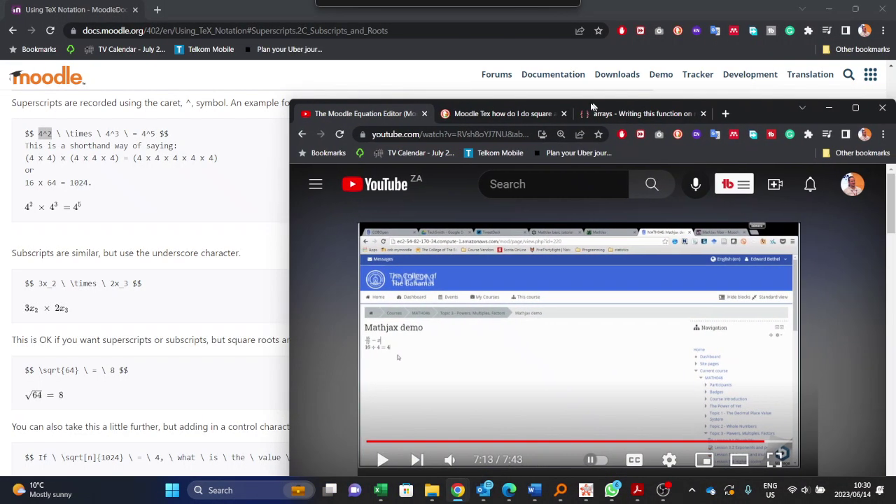
click(842, 110)
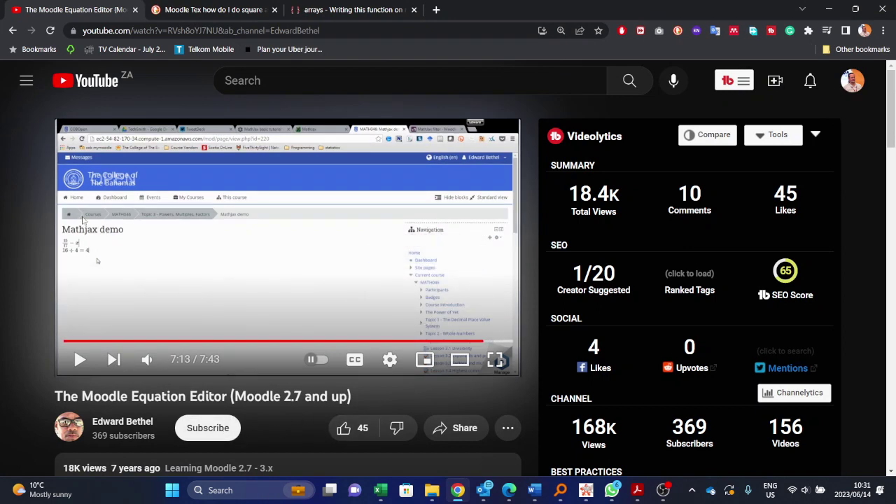
drag(405, 342, 367, 343)
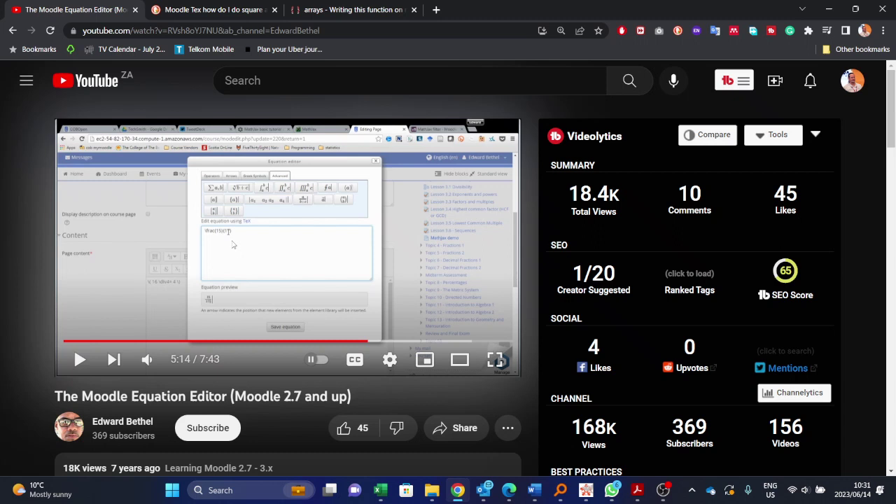
mouse_move(655, 500)
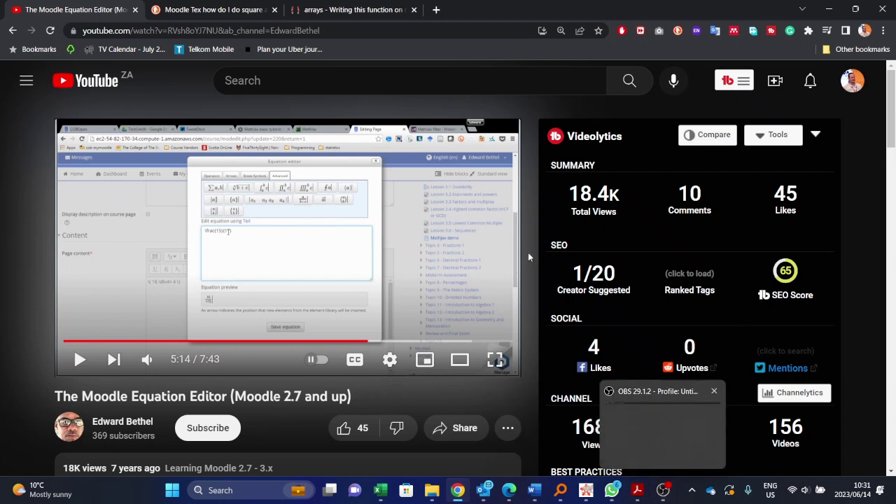
click(693, 428)
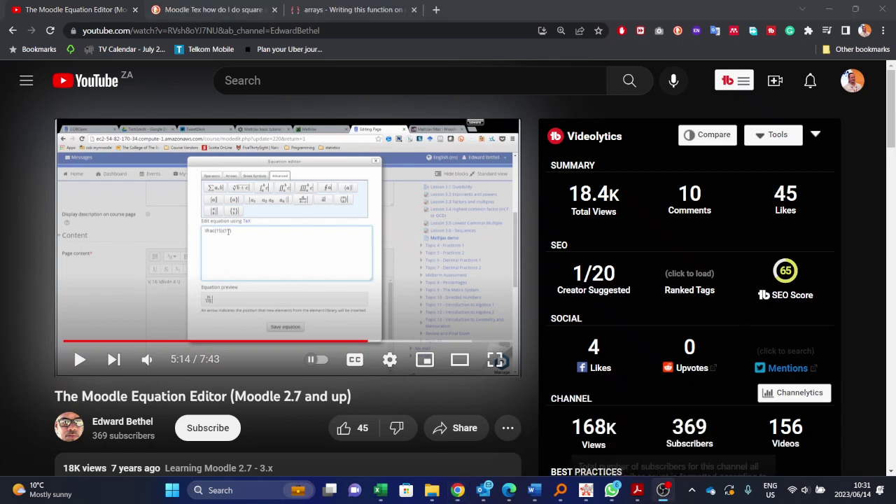